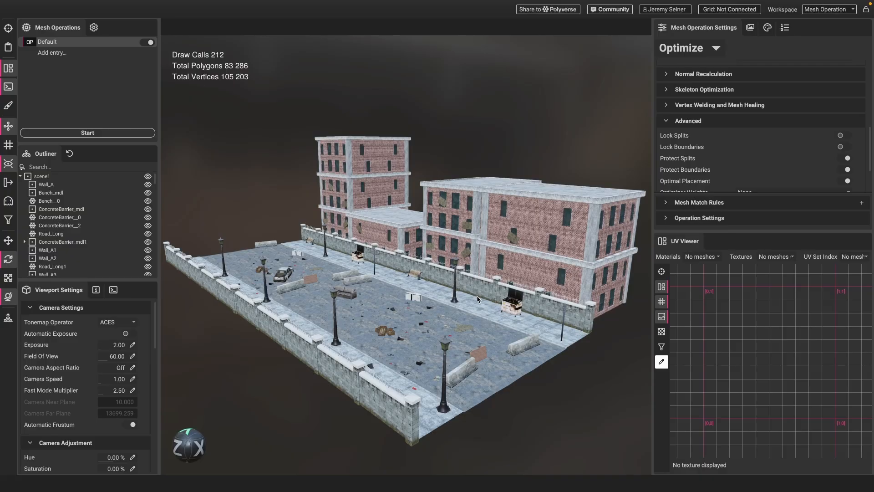
Step: Examine the street scene up close and inspect the mesh and UV layout of the road segments
mouse_move(476, 296)
left_mouse_down()
mouse_move(453, 301)
mouse_move(478, 306)
left_mouse_up()
scroll(419, 282, "up", 3)
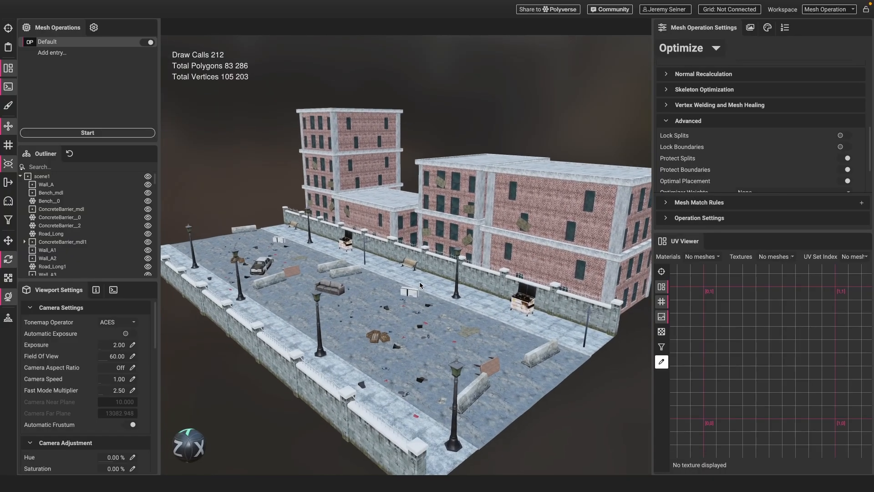
scroll(419, 281, "up", 3)
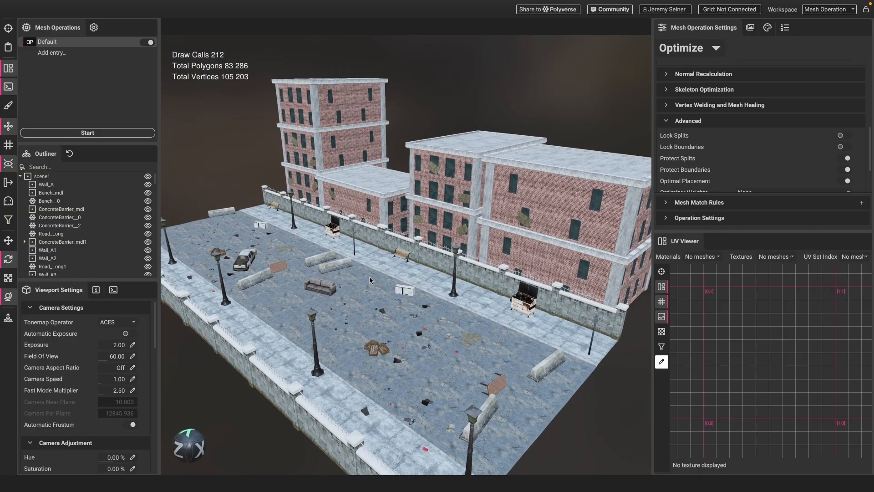
scroll(349, 264, "up", 3)
left_click(349, 265)
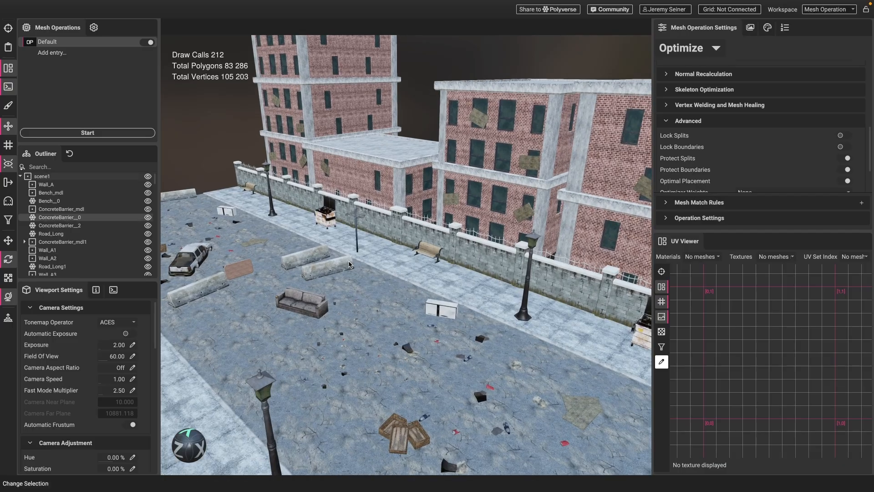
scroll(399, 276, "up", 2)
left_click(388, 309)
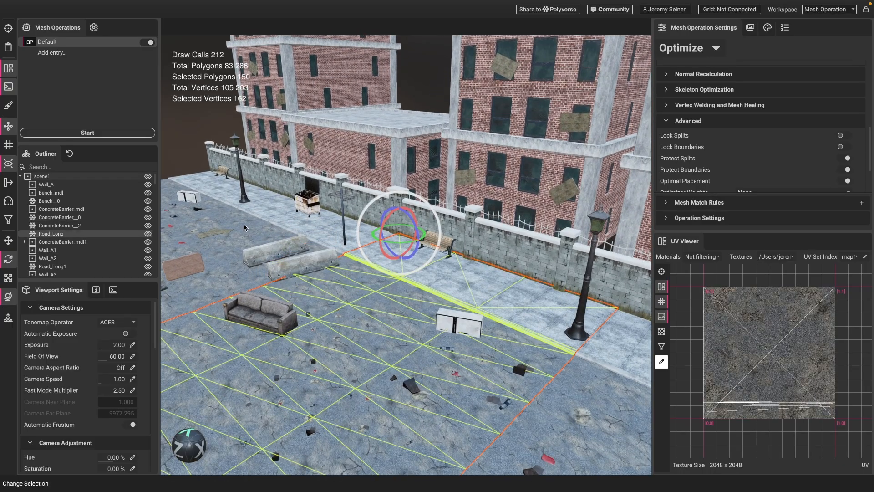
left_click(255, 230)
Step: Inspect the mesh and texture layout of a wooden crate and the garbage bin beside the wall, and clear the selection
scroll(301, 273, "down", 3)
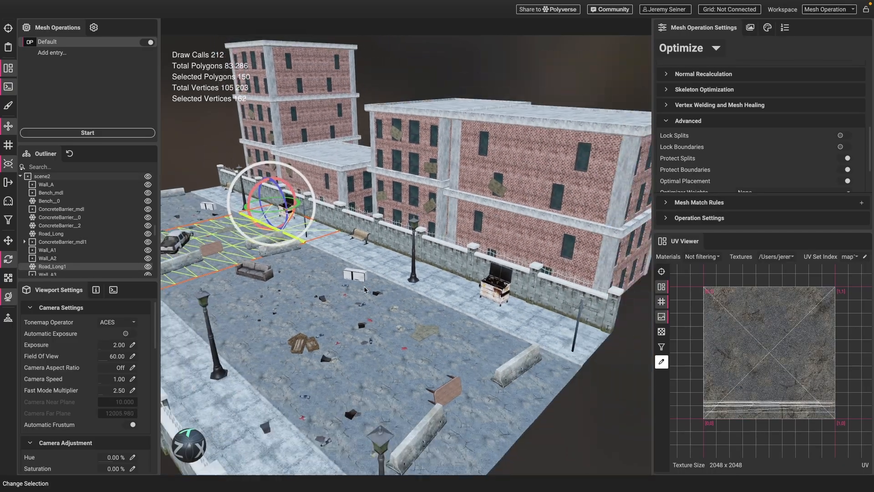
left_click(544, 149)
left_click(508, 223)
middle_click_drag(450, 310, 451, 285)
scroll(300, 292, "up", 2)
left_click(297, 278)
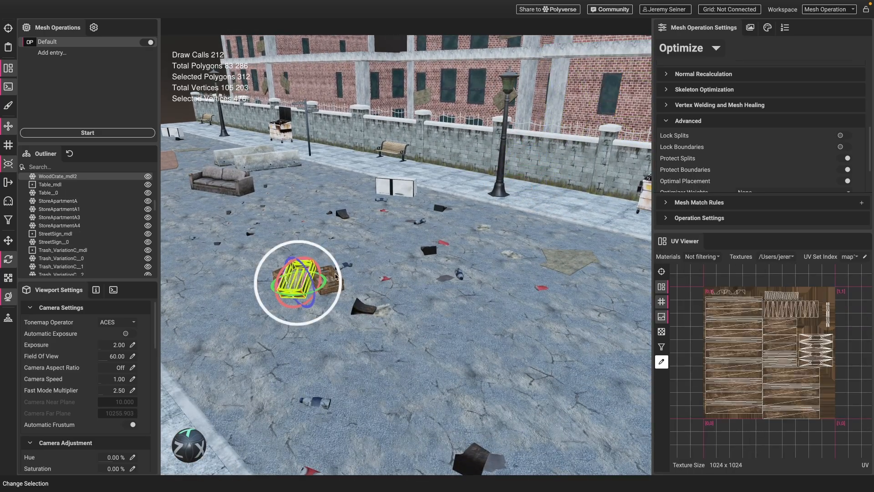
middle_click_drag(335, 277, 296, 278)
left_click(530, 192)
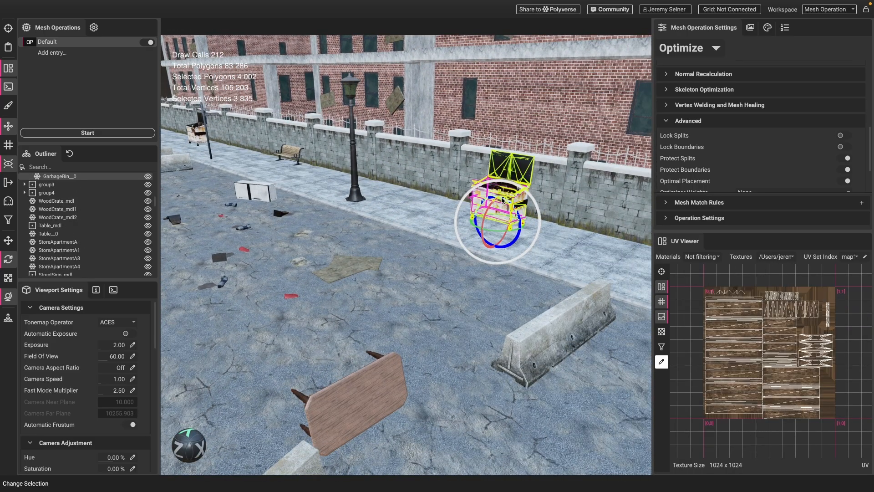
scroll(311, 294, "down", 6)
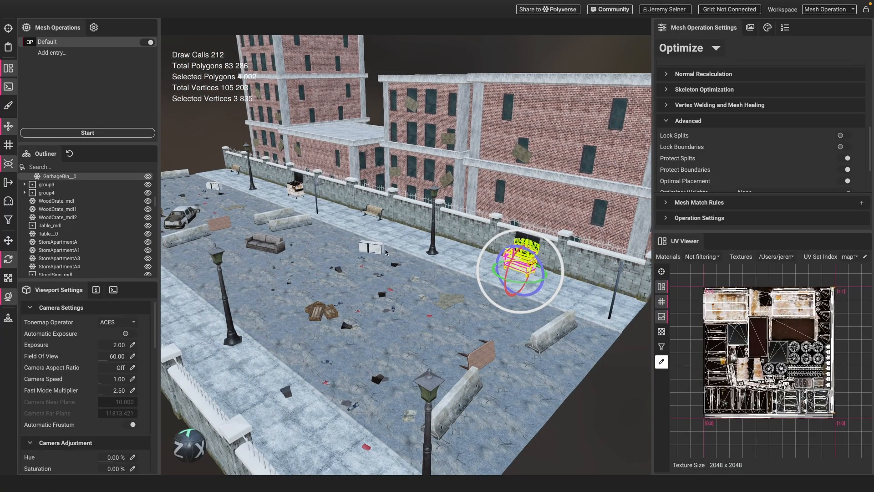
scroll(385, 251, "down", 5)
left_click(514, 370)
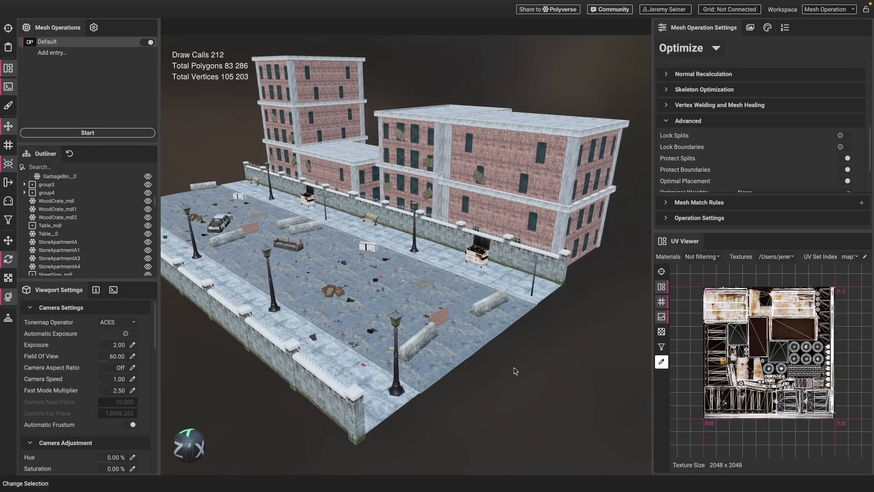
Step: Look through all the scene's materials in the Material Editor and return to the mesh operation settings
scroll(99, 224, "up", 5)
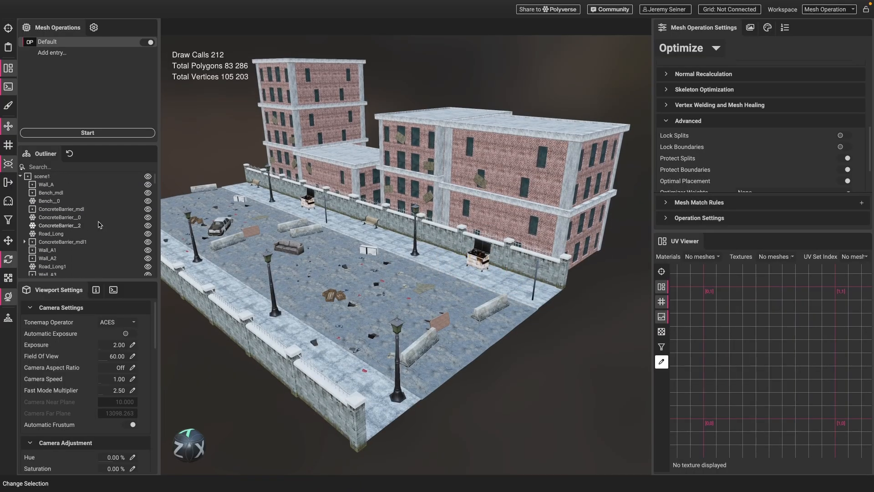
left_click(767, 27)
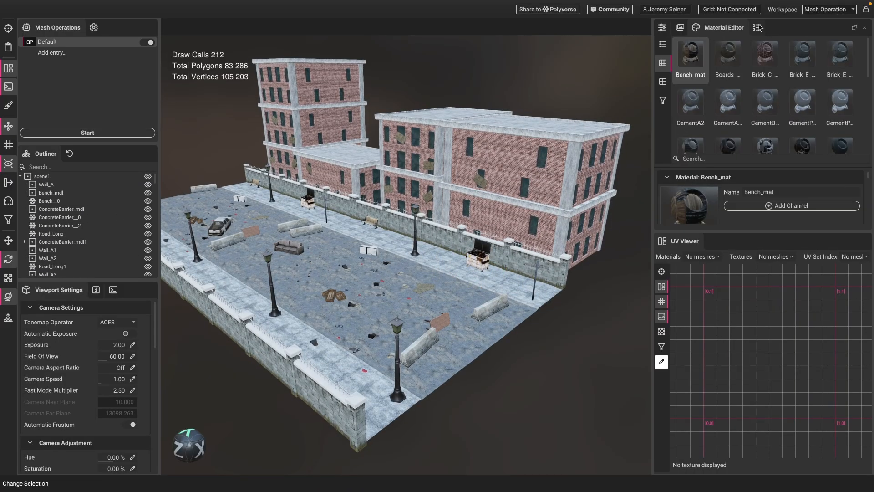
scroll(728, 110, "down", 10)
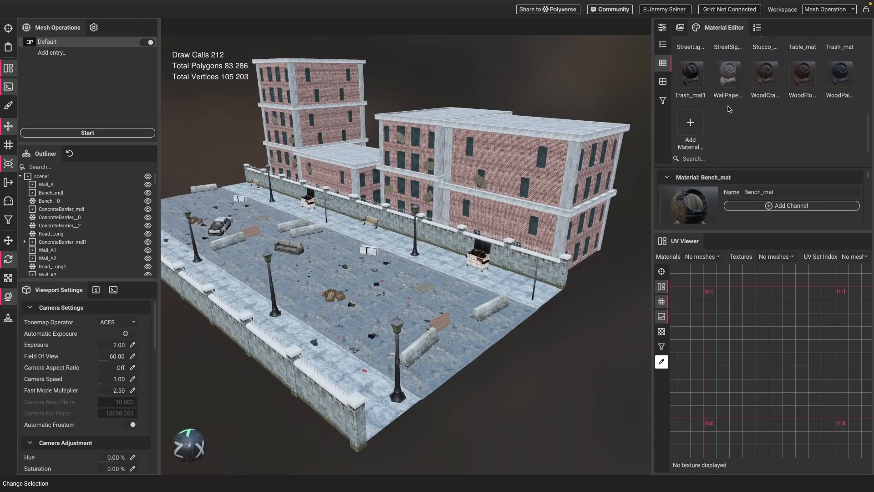
scroll(728, 109, "up", 10)
scroll(728, 109, "down", 10)
scroll(728, 109, "up", 10)
left_click(663, 28)
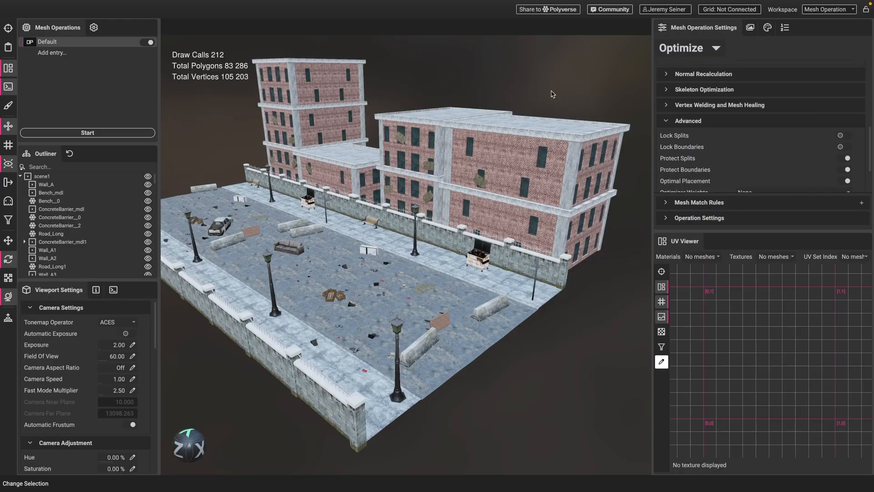
Step: Inspect the repeated apartment meshes on the upper storeys of the brick buildings and clear the selection
scroll(346, 200, "up", 2)
scroll(346, 201, "down", 3)
middle_click_drag(332, 202, 355, 223)
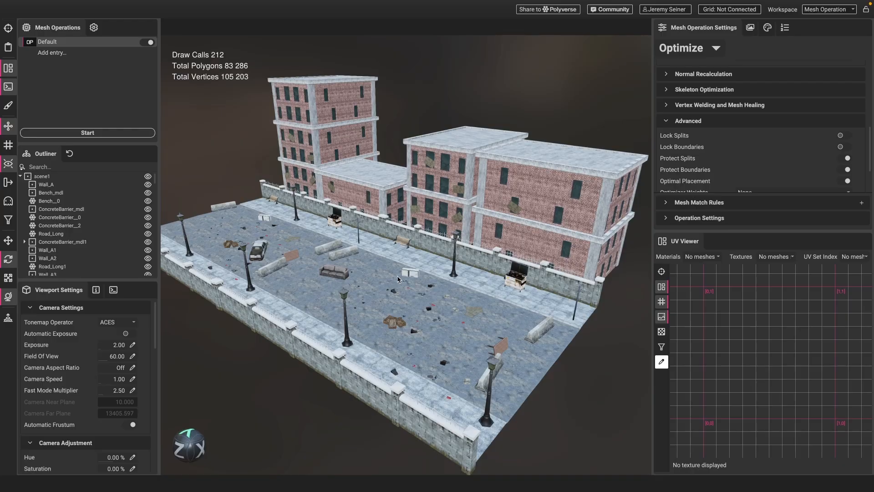
scroll(407, 280, "up", 5)
scroll(398, 279, "down", 3)
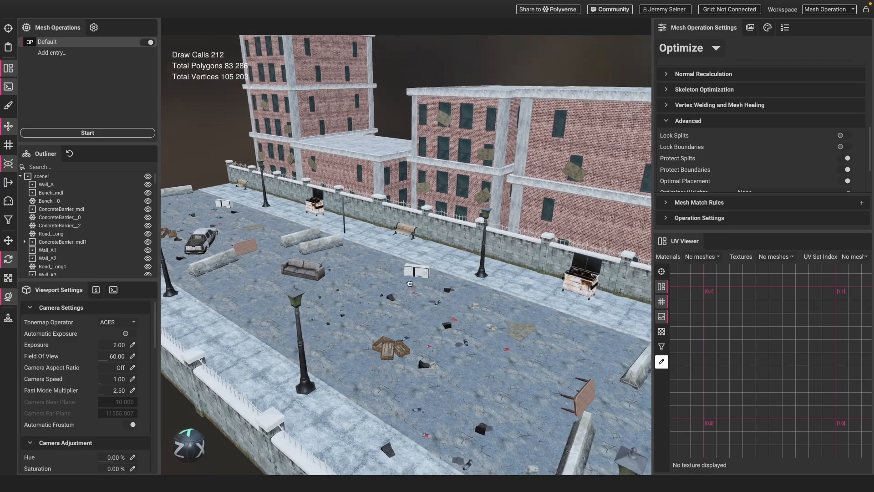
left_click(417, 275)
left_click(589, 148)
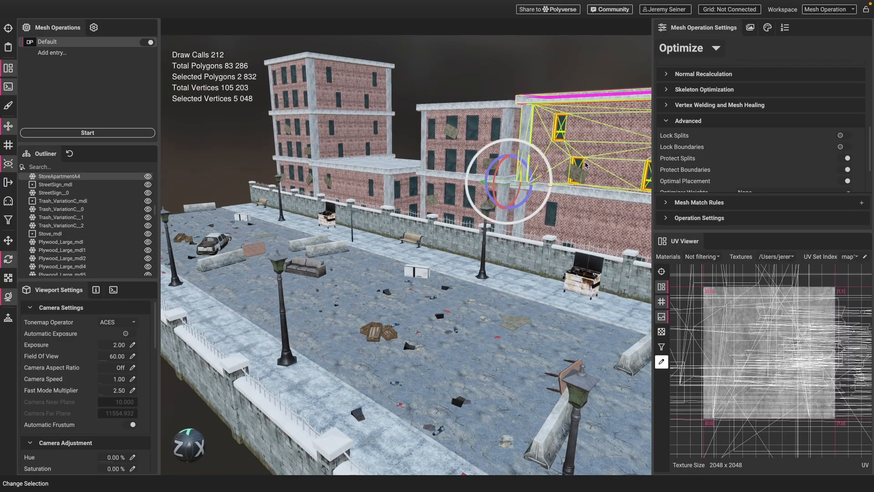
scroll(349, 245, "down", 3)
scroll(349, 244, "up", 2)
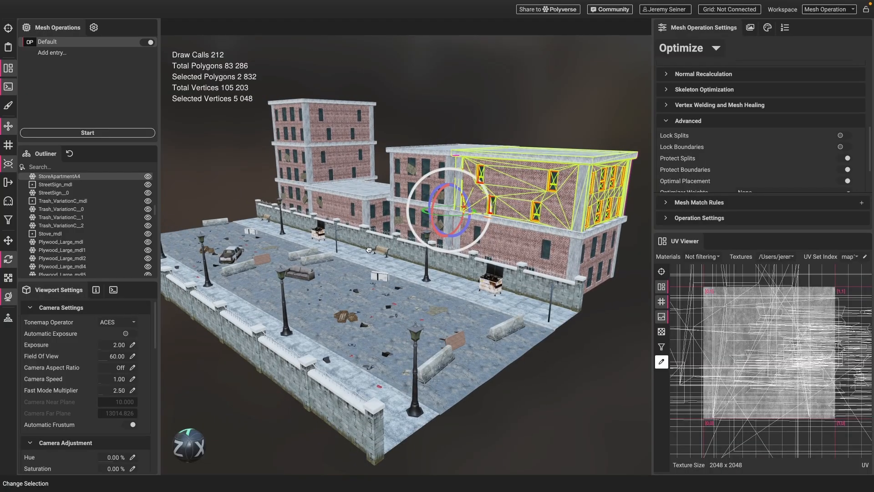
left_click(314, 135)
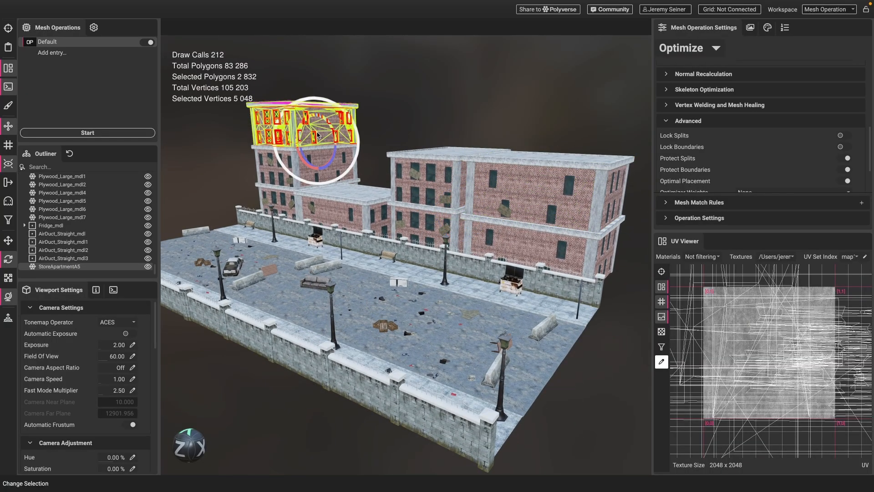
left_click(411, 118)
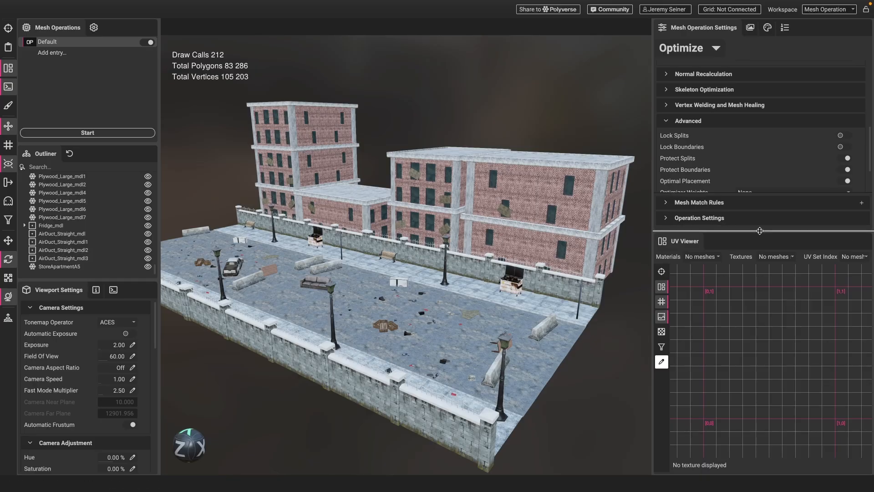
Step: Enlarge the mesh operation settings area and change the operation to Material Merge
left_click_drag(760, 232, 759, 265)
left_click(707, 48)
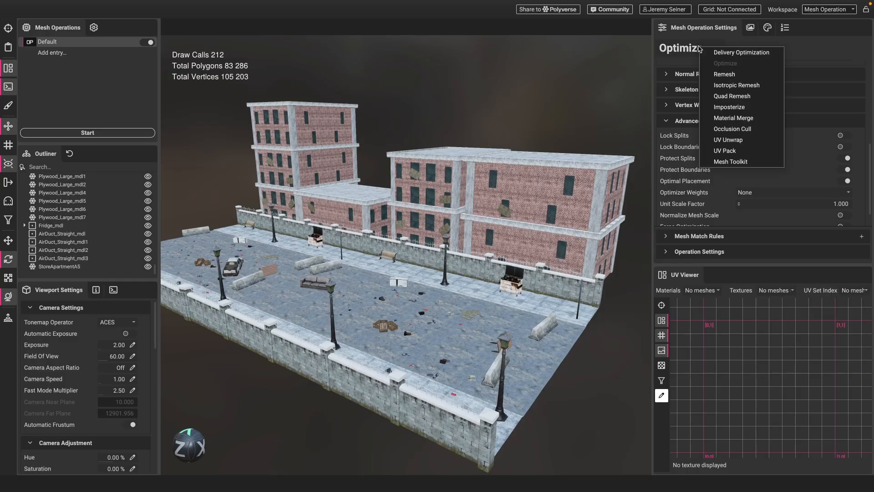
left_click(745, 118)
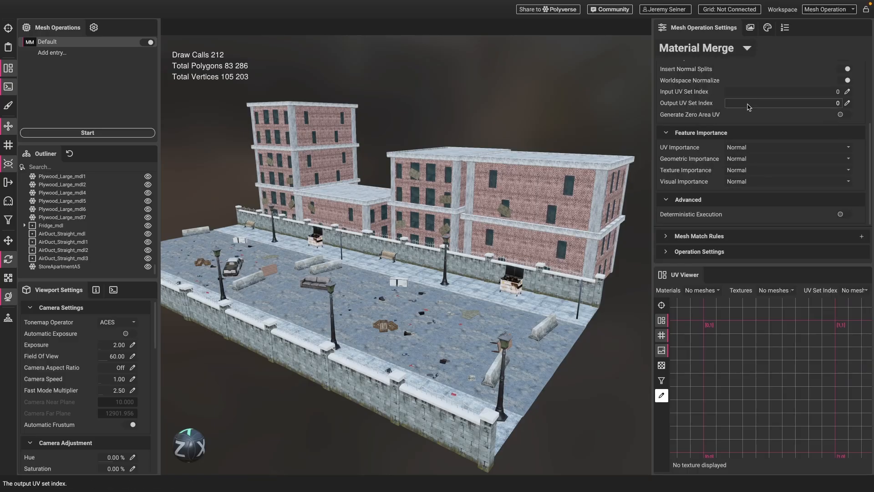
scroll(688, 125, "up", 1)
scroll(687, 125, "up", 4)
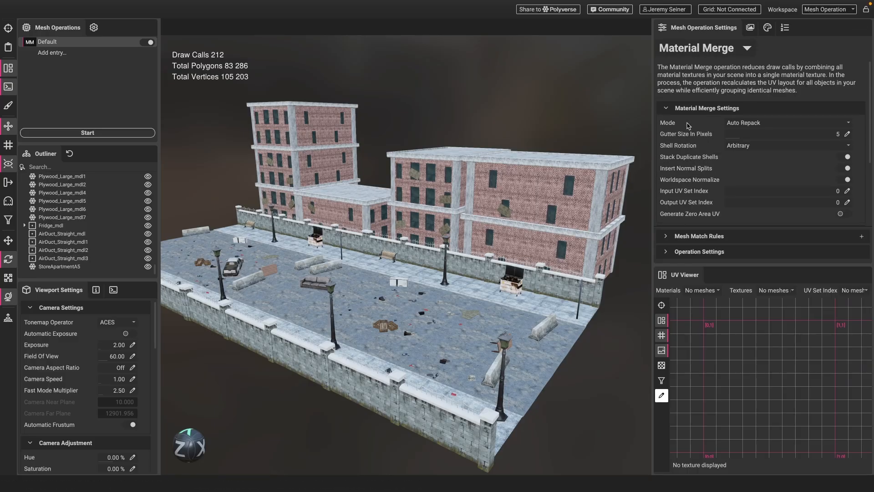
Step: Compare the texture and UVs of the two identical road segments, Road_Long and Road_Long1, and clear the selection
left_click(450, 321)
left_click(354, 283)
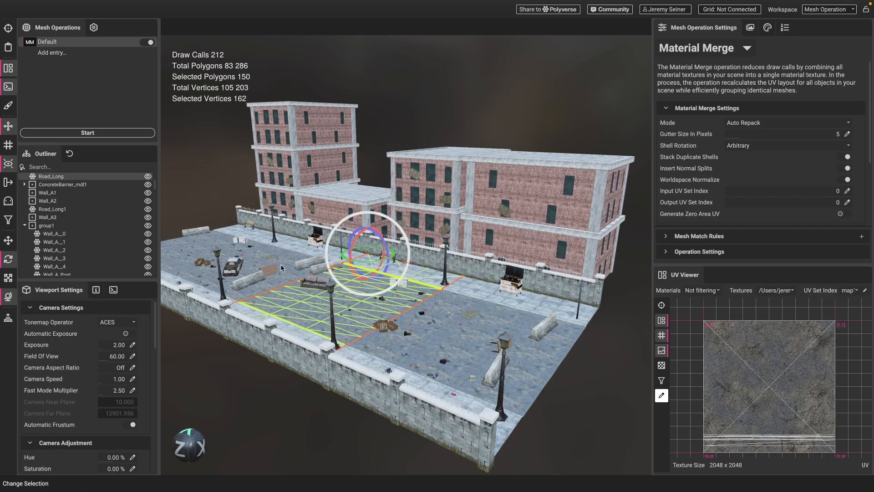
left_click(279, 262)
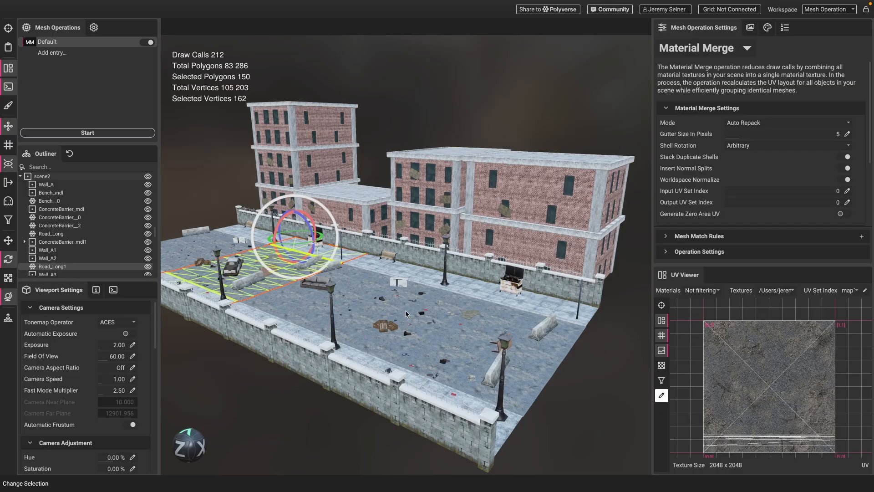
left_click(519, 136)
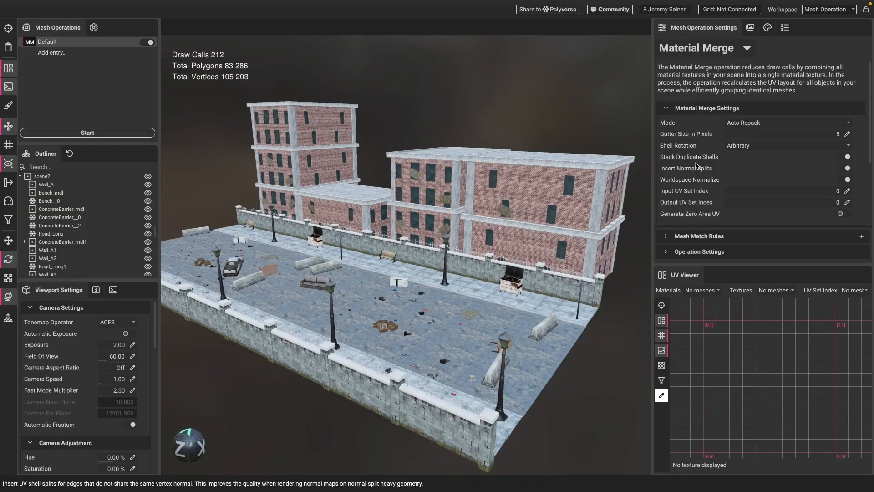
Step: Set the Material Merge gutter size to 15 pixels and the shell rotation to Allow 90° Rotations
left_click(847, 135)
type("15")
key("Return")
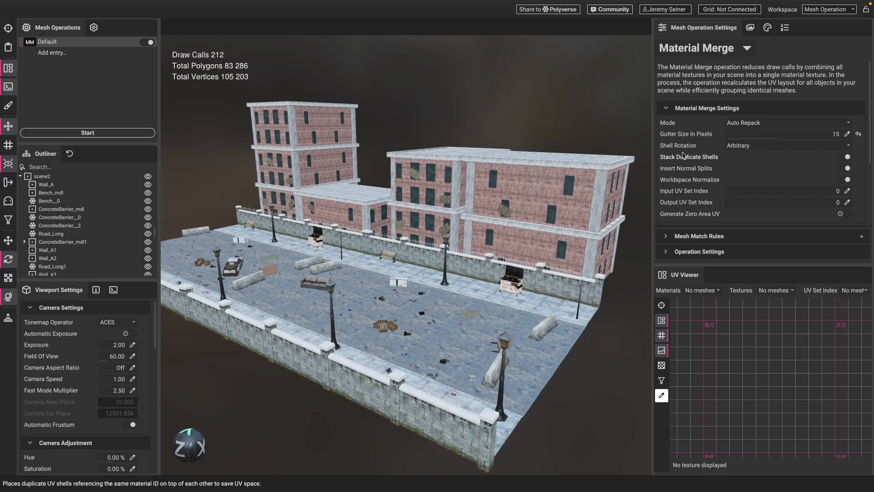
left_click(748, 146)
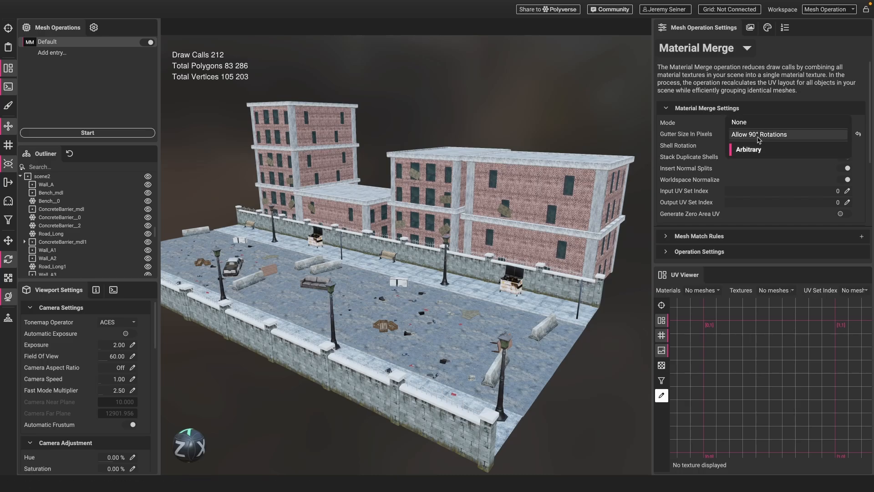
left_click(758, 135)
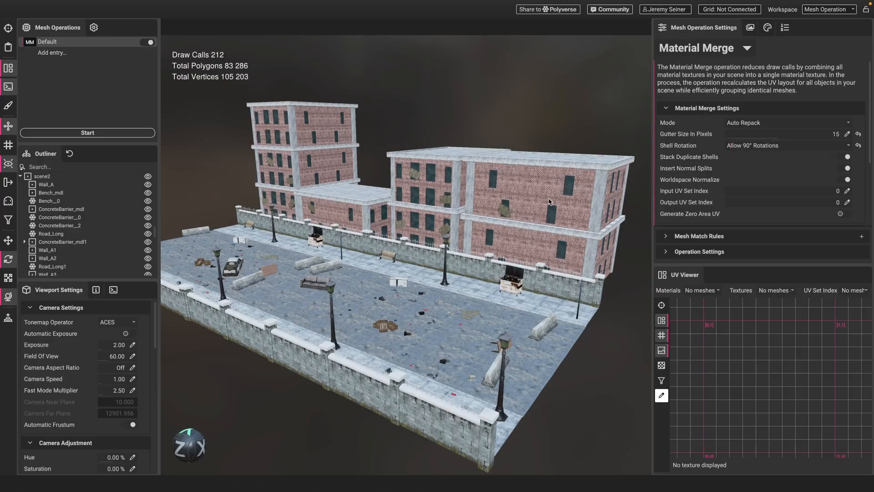
Step: Examine the brick texture on the apartment building's wall at close range and from farther back
scroll(534, 190, "up", 10)
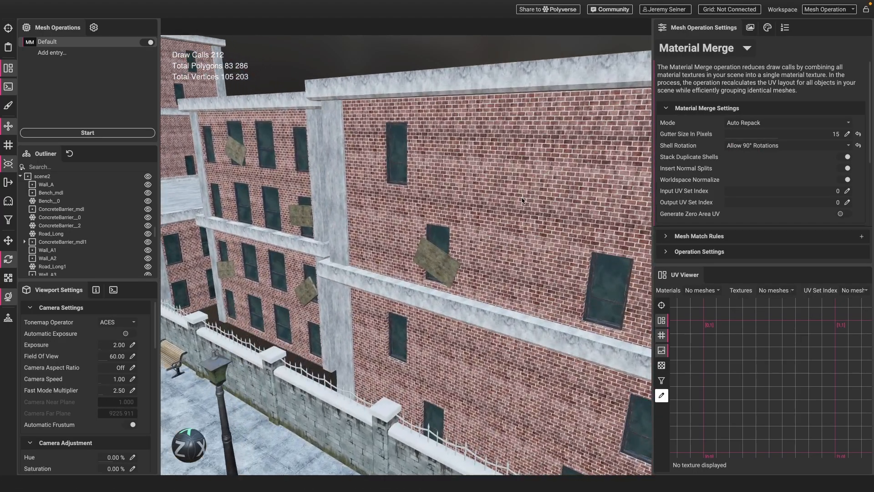
mouse_move(504, 224)
left_mouse_down()
mouse_move(514, 222)
mouse_move(498, 229)
left_mouse_up()
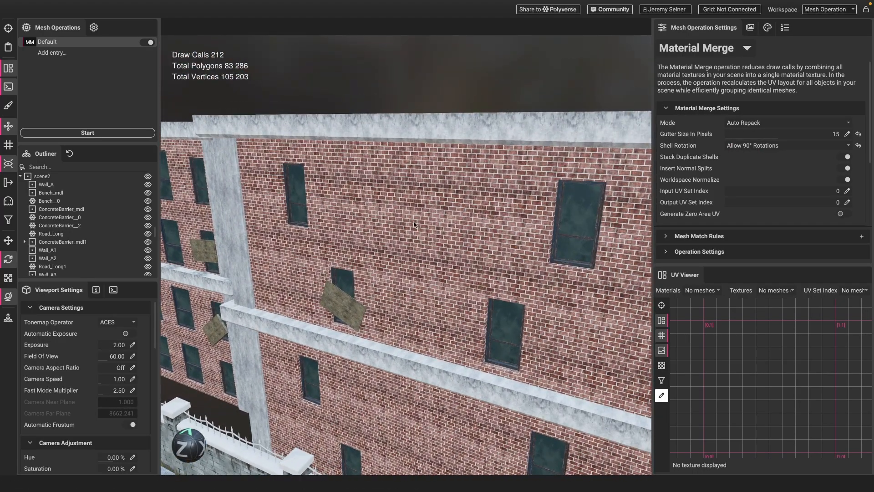
scroll(422, 233, "up", 3)
scroll(422, 232, "up", 5)
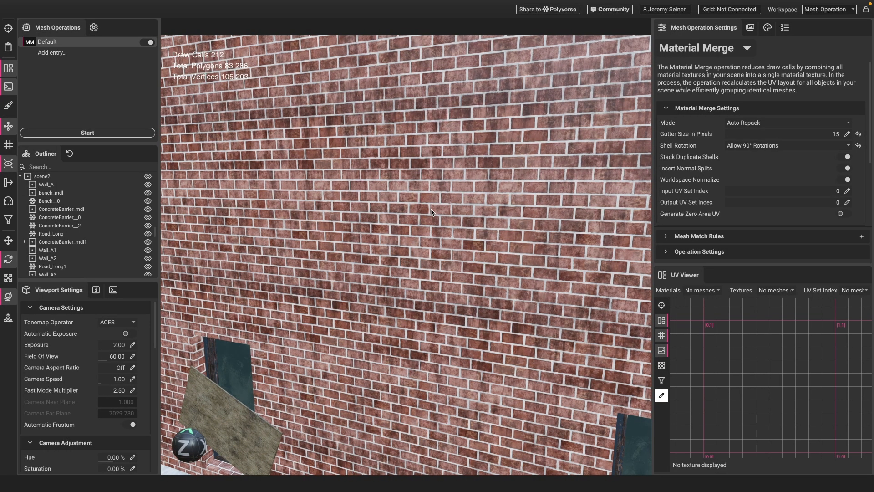
scroll(430, 211, "down", 5)
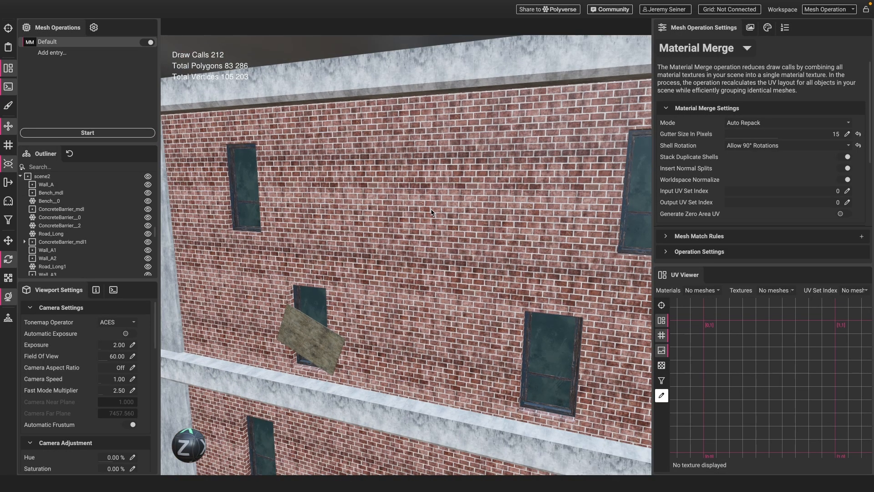
scroll(431, 212, "up", 5)
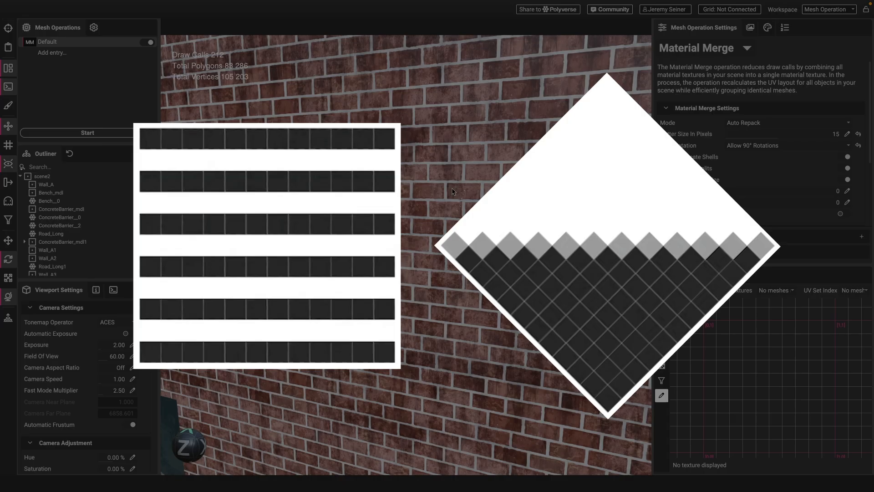
scroll(428, 198, "down", 5)
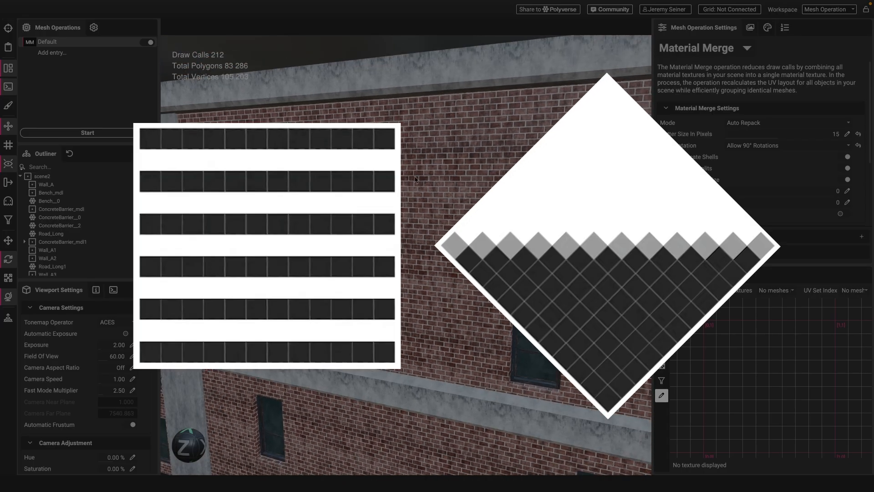
scroll(417, 200, "up", 5)
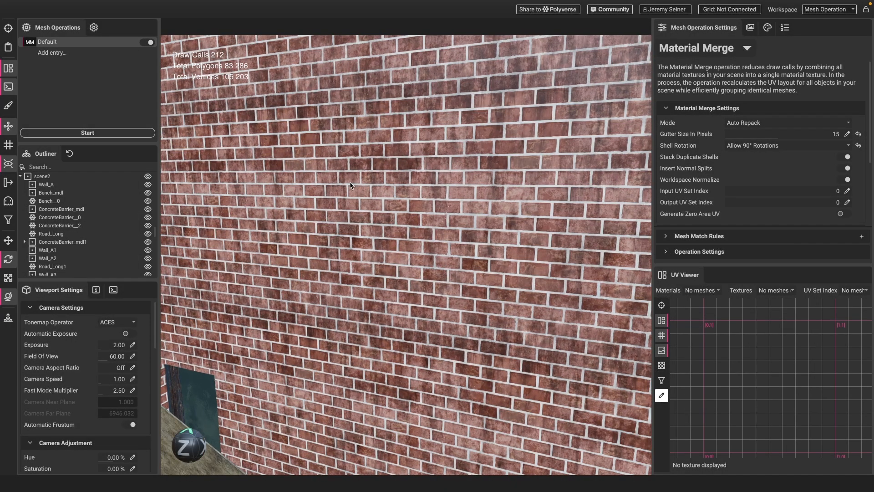
Step: Turn off Worldspace Normalize for the Material Merge operation
scroll(365, 192, "down", 5)
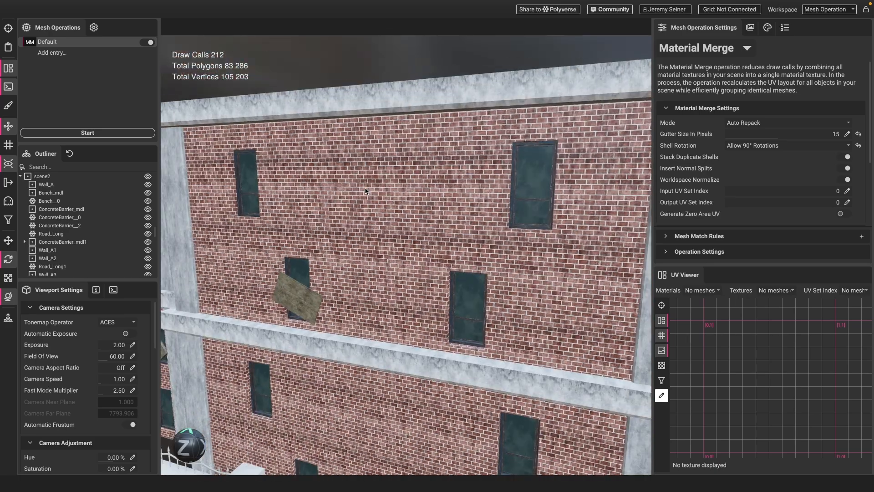
scroll(365, 189, "down", 3)
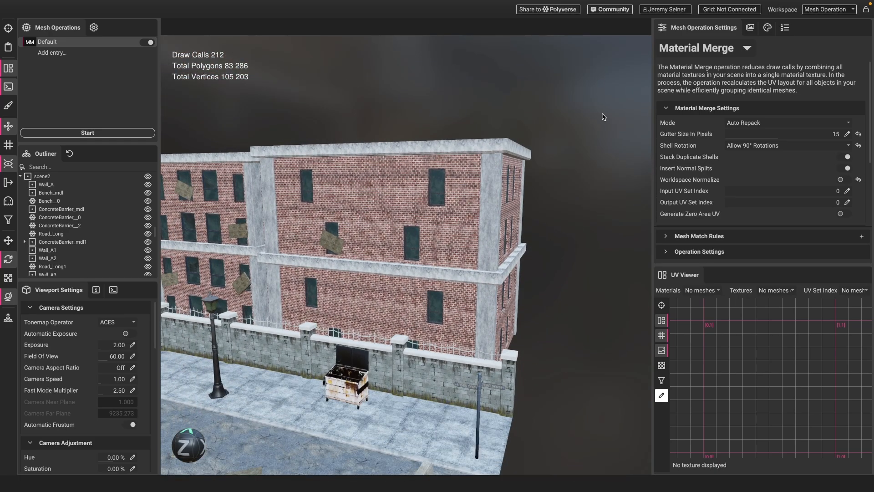
Step: Review the Material Merge texture output settings and the sizes offered for the output texture width
left_click(750, 28)
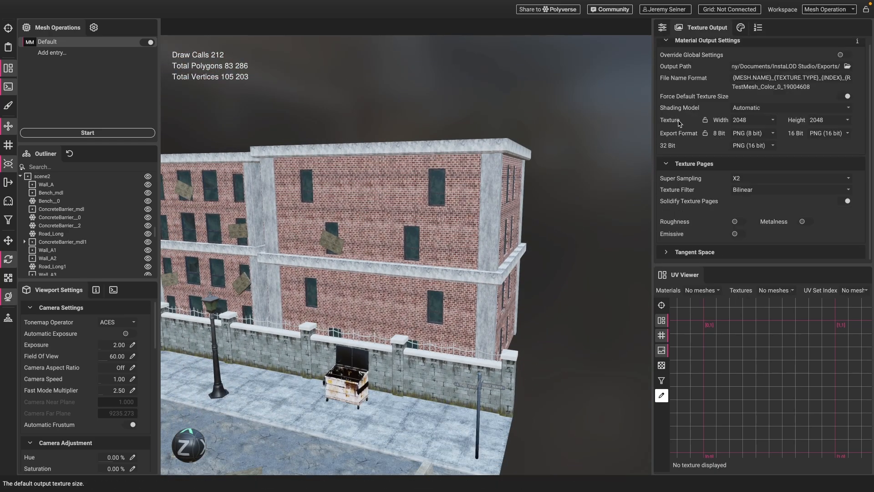
scroll(385, 293, "down", 3)
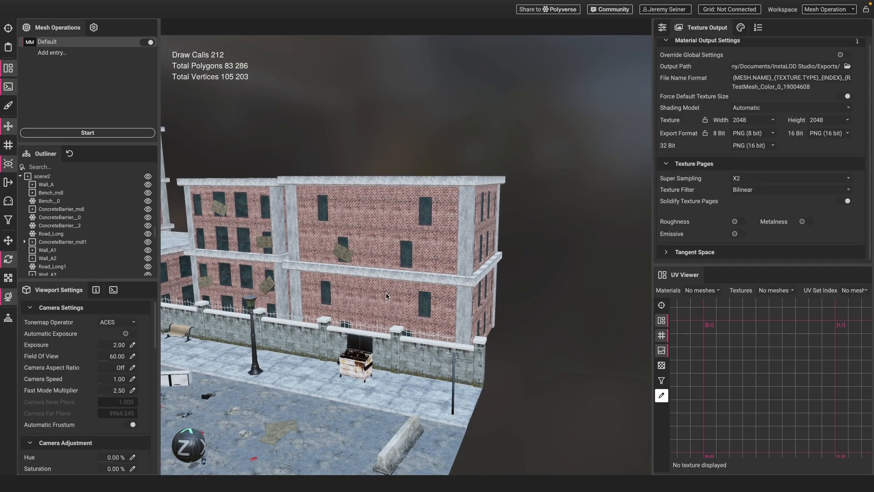
mouse_move(380, 283)
left_mouse_down()
mouse_move(325, 302)
mouse_move(403, 303)
mouse_move(395, 291)
left_mouse_up()
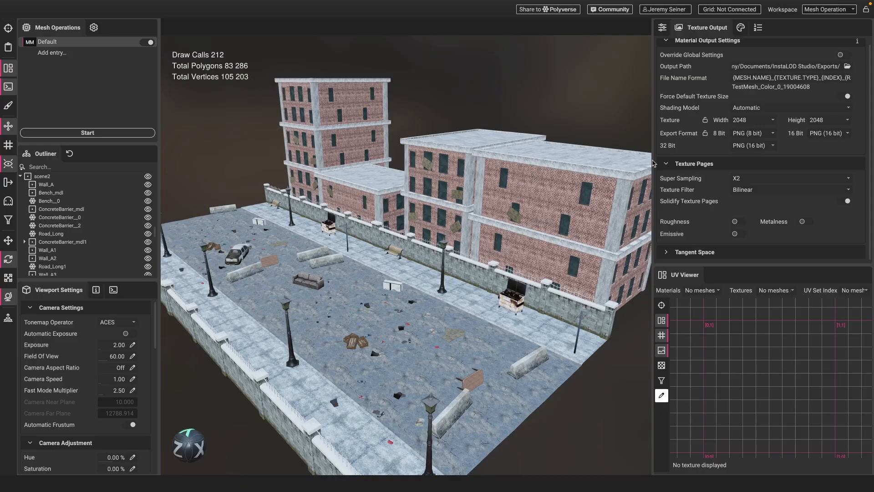
scroll(684, 133, "up", 1)
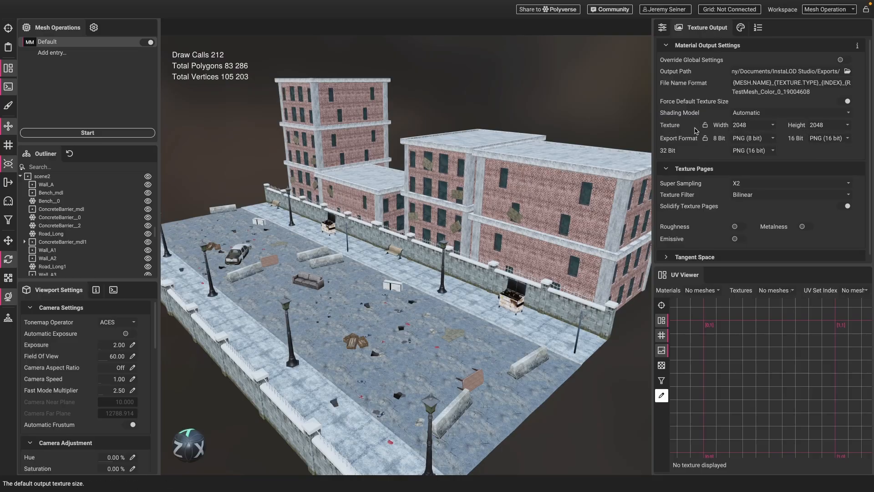
left_click(772, 125)
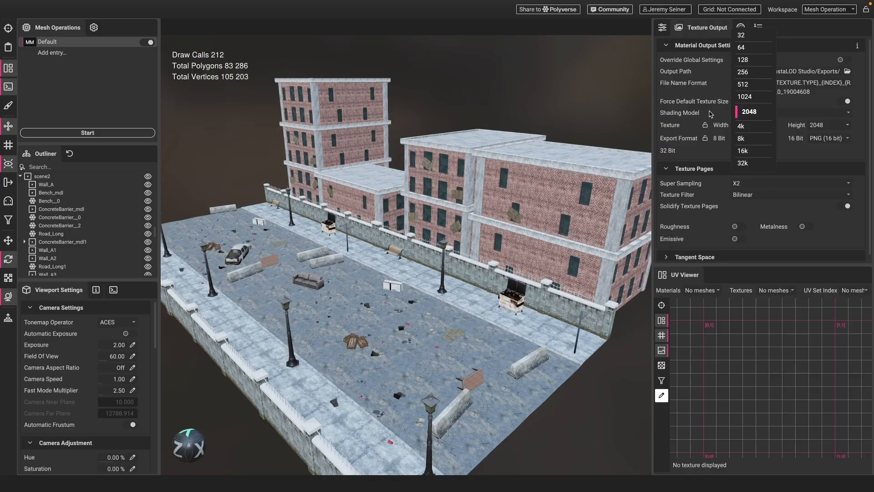
left_click(536, 83)
scroll(342, 324, "down", 3)
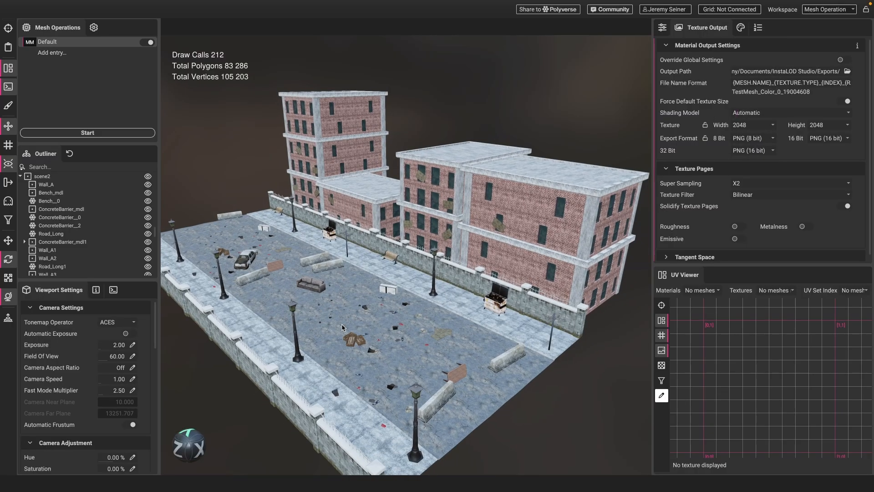
left_click(769, 125)
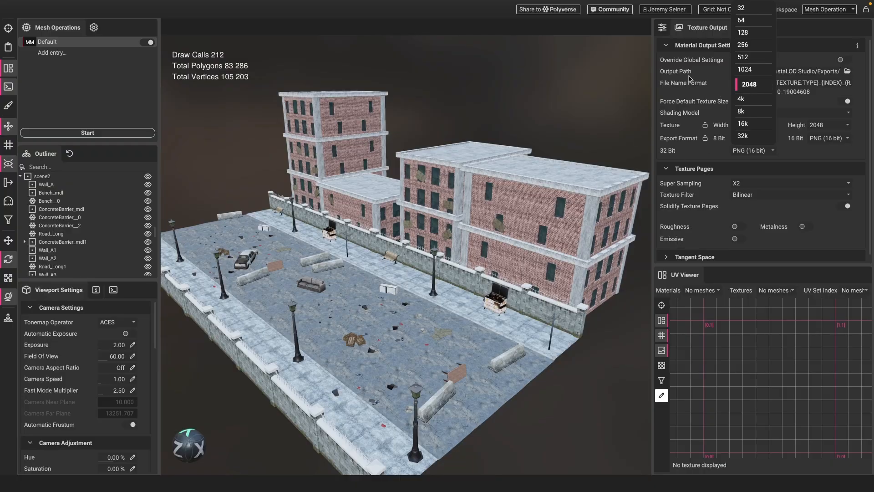
left_click(691, 93)
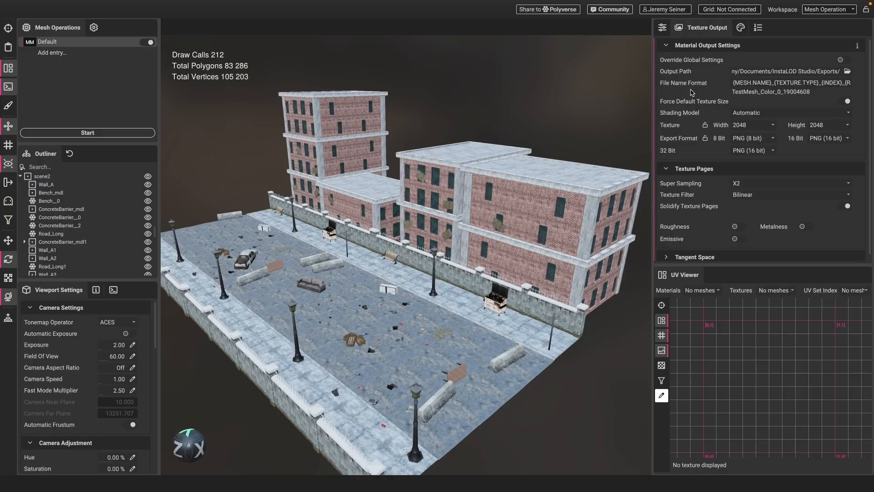
Step: Run the Material Merge operation on the street scene
left_click(661, 28)
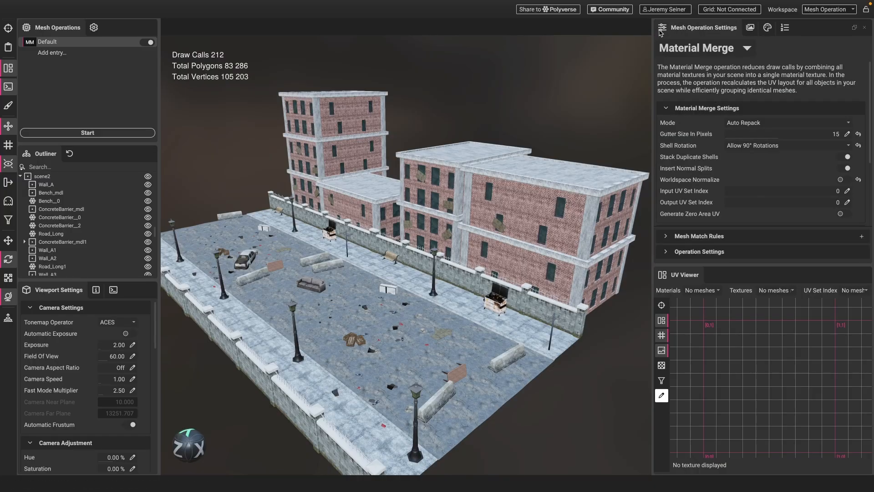
left_click(87, 133)
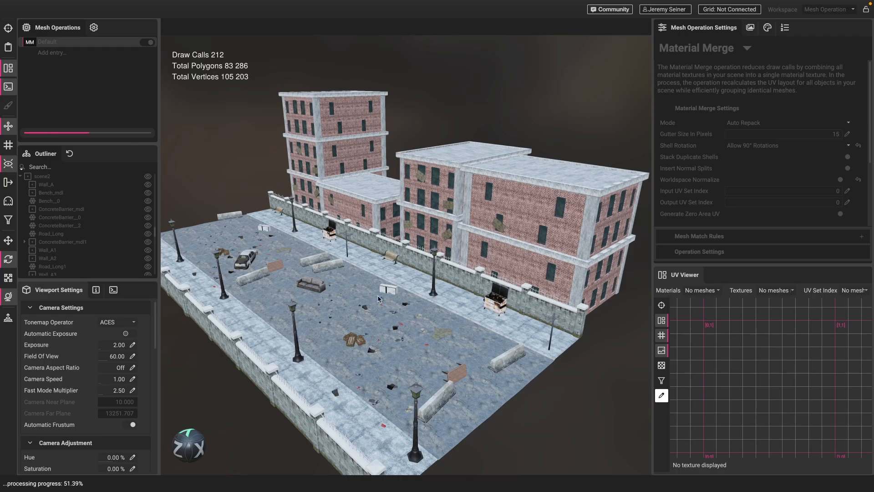
scroll(378, 298, "down", 2)
mouse_move(377, 298)
left_mouse_down("alt")
mouse_move(366, 301)
mouse_move(365, 288)
left_mouse_up("alt")
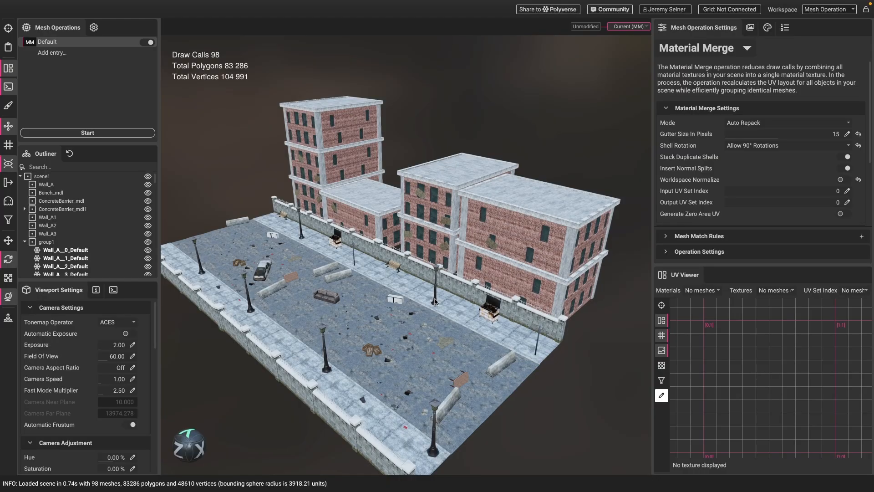
Step: Examine the merged scene's brick walls, road and street props at close range and from farther back
left_click_drag(435, 301, 446, 286, "alt")
scroll(500, 250, "up", 10)
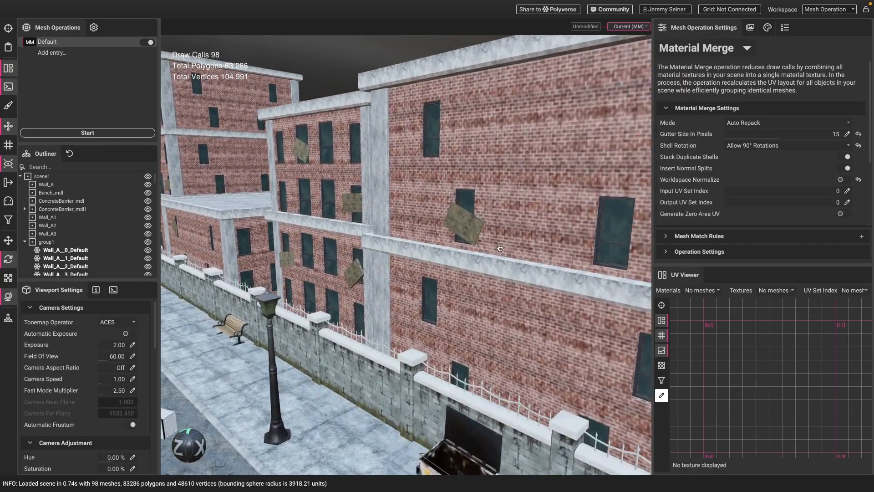
left_click_drag(500, 249, 499, 244, "alt")
middle_click_drag(499, 244, 400, 303, "alt")
left_click_drag(400, 302, 366, 201, "alt")
scroll(365, 210, "up", 5)
scroll(365, 212, "down", 10)
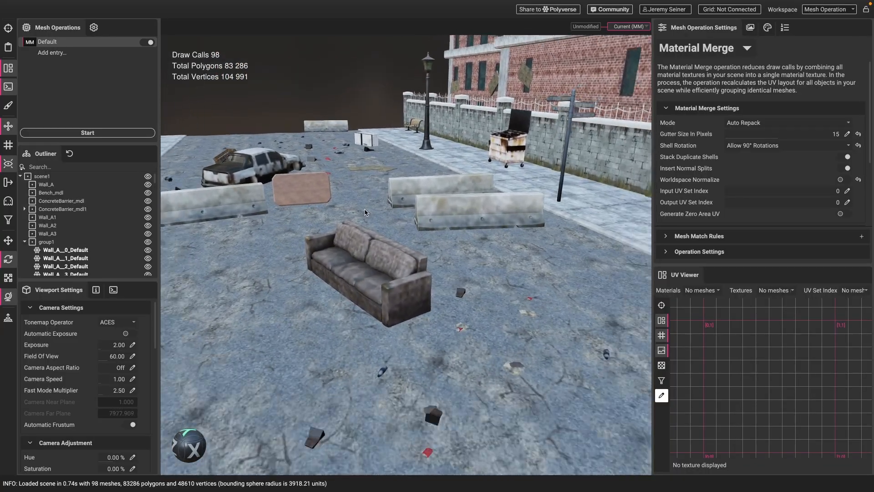
scroll(365, 212, "down", 5)
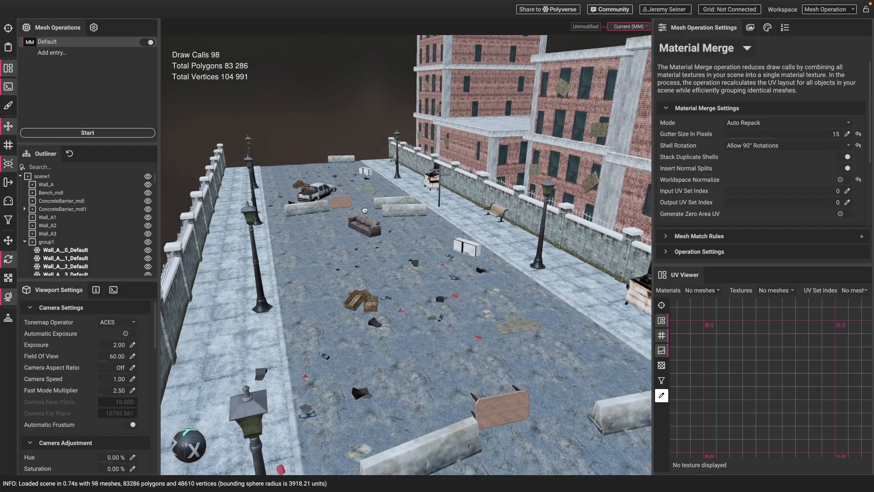
left_click_drag(365, 212, 385, 238, "alt")
Step: Enlarge the UV viewer to inspect the merged texture on the middle road segment, and clear the selection
left_click(385, 239)
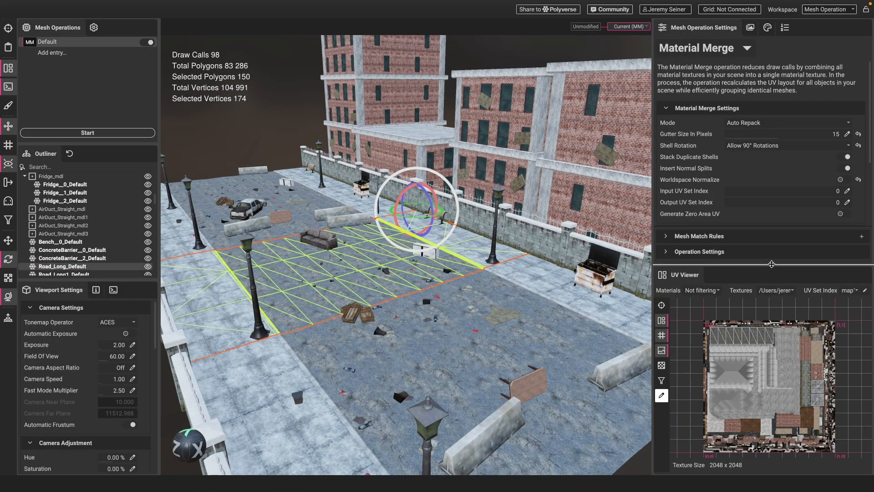
left_click_drag(771, 264, 771, 240)
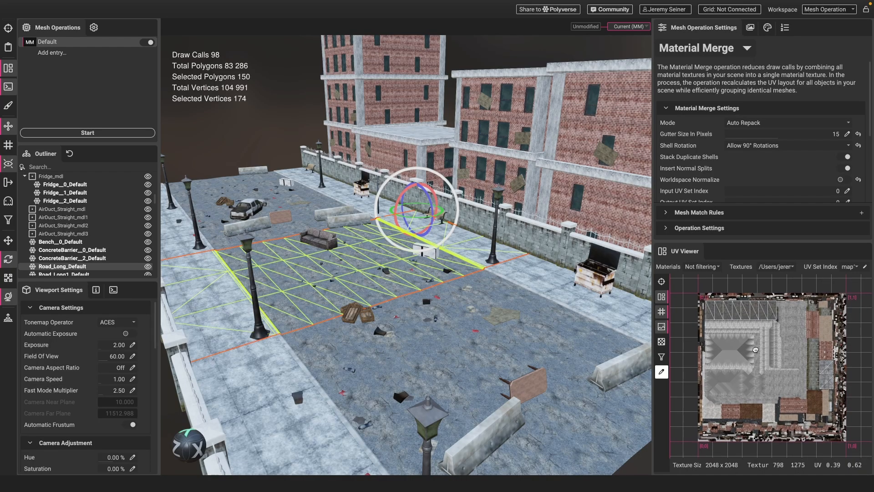
middle_click_drag(755, 350, 751, 345)
left_click(455, 314)
left_click(284, 135)
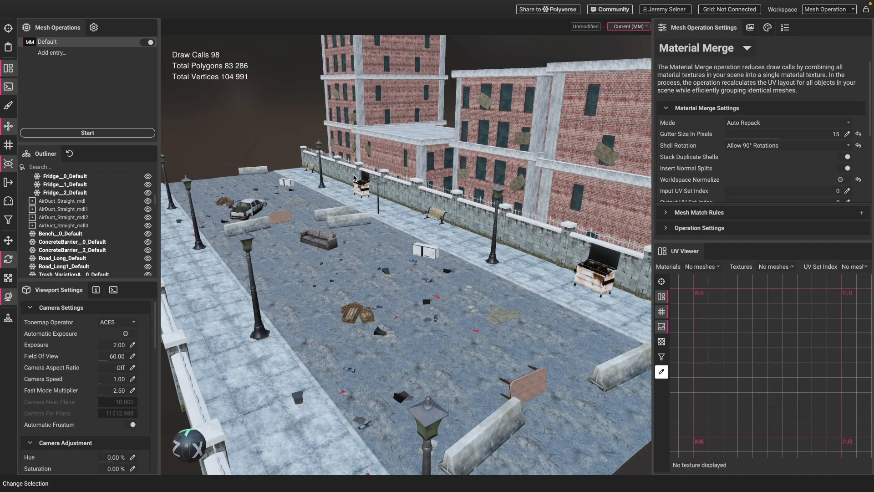
scroll(354, 177, "down", 5)
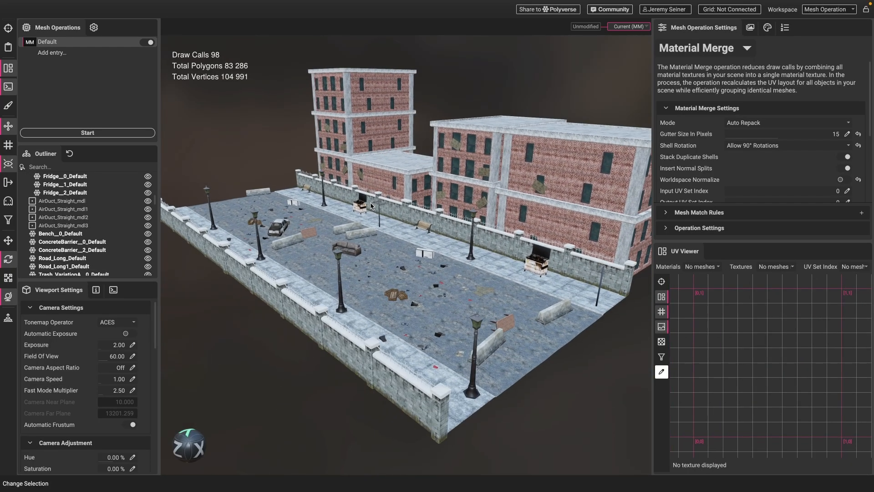
Step: Review the Super Sampling options for the output texture pages and choose X2
left_click(767, 28)
left_click(682, 28)
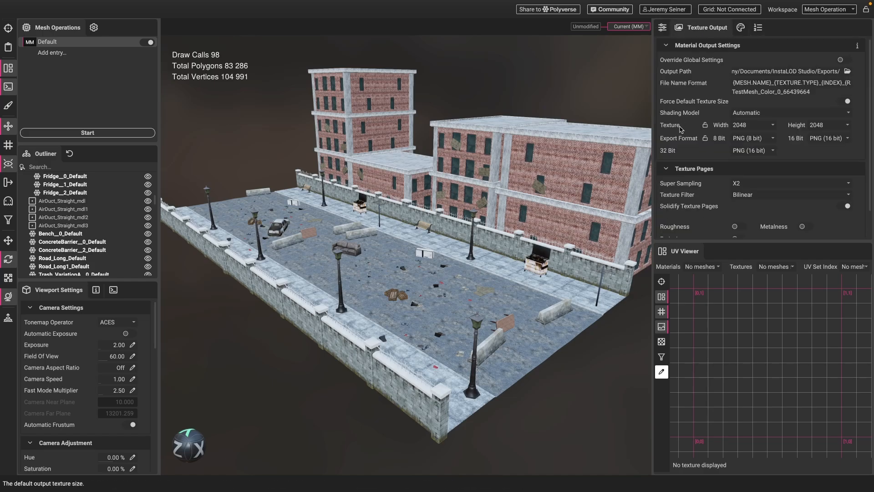
scroll(680, 129, "down", 1)
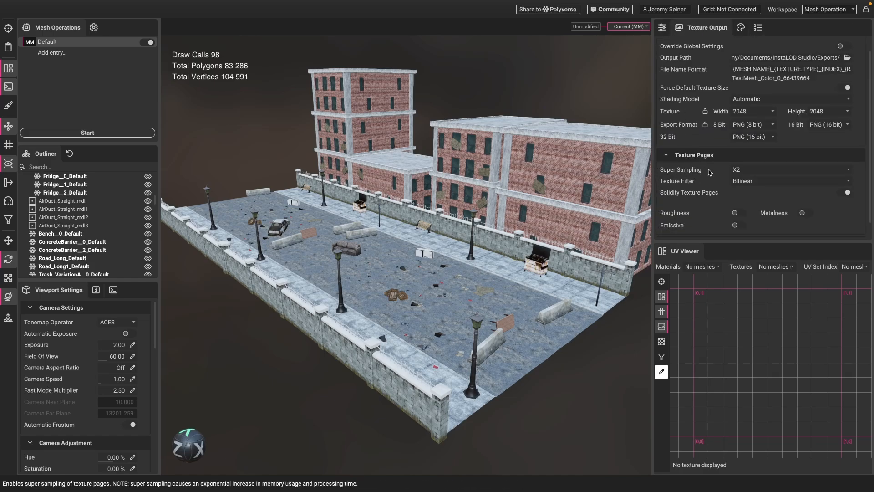
left_click(757, 171)
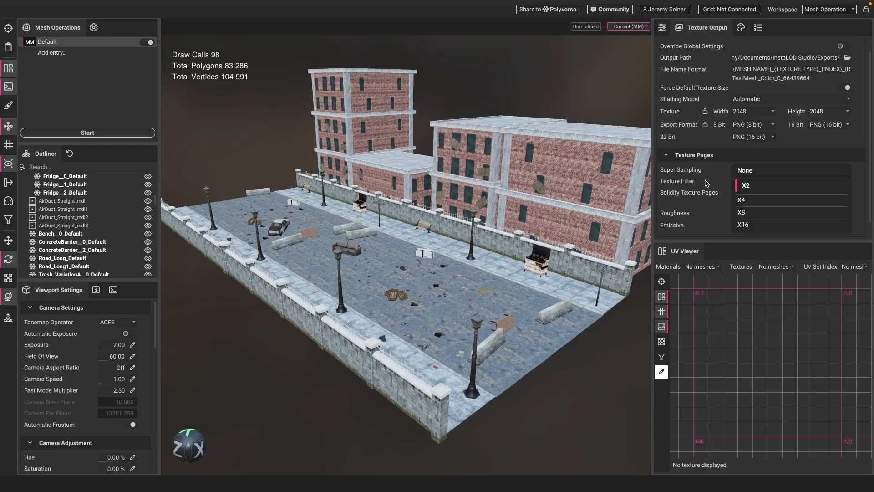
left_click(742, 185)
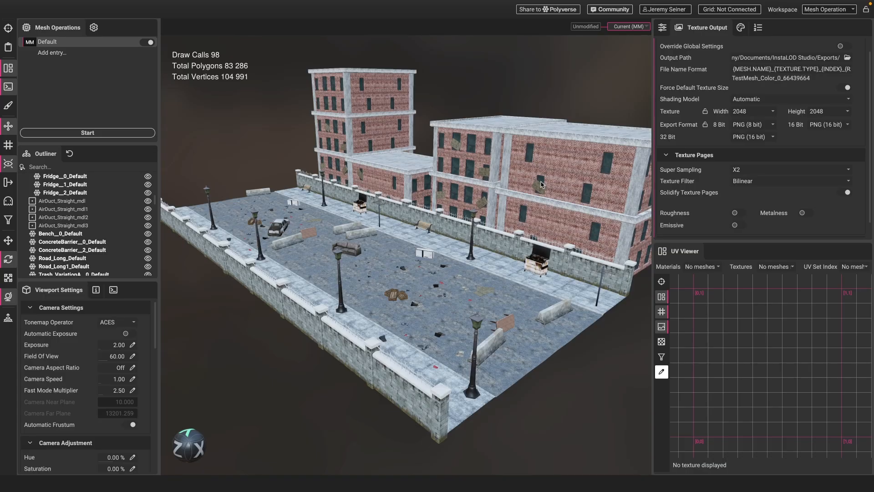
Step: Compare the UV placement of the near, middle and far road segments within the merged texture
scroll(534, 202, "up", 2)
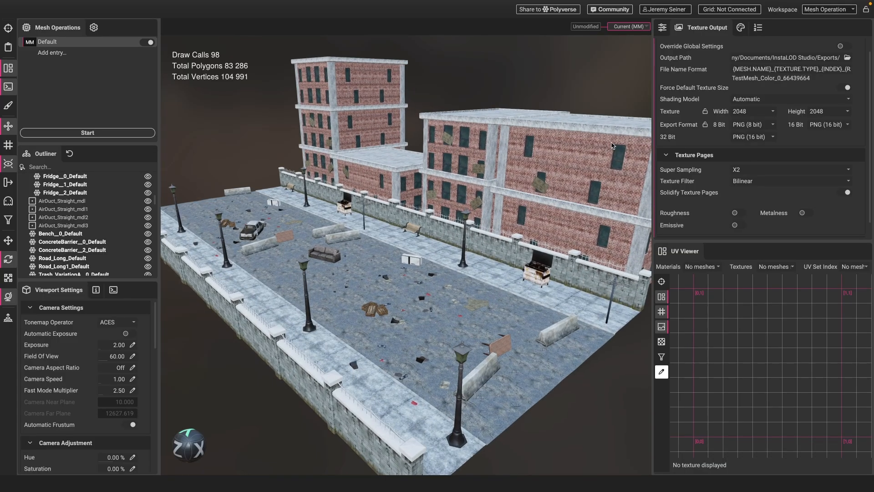
left_click(502, 293)
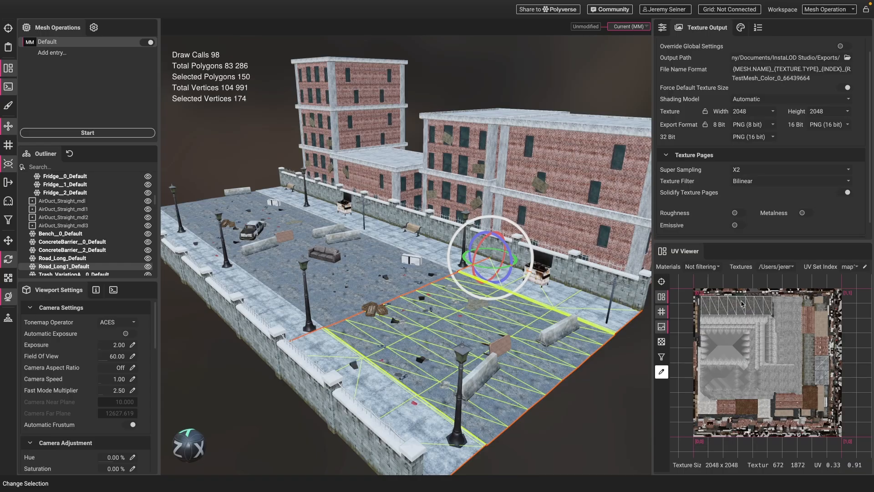
left_click(383, 257)
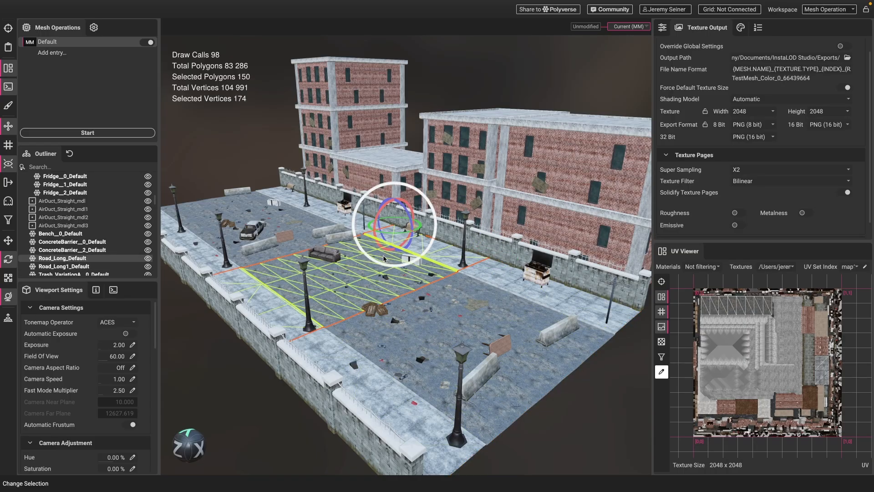
left_click(301, 218)
left_click(388, 291)
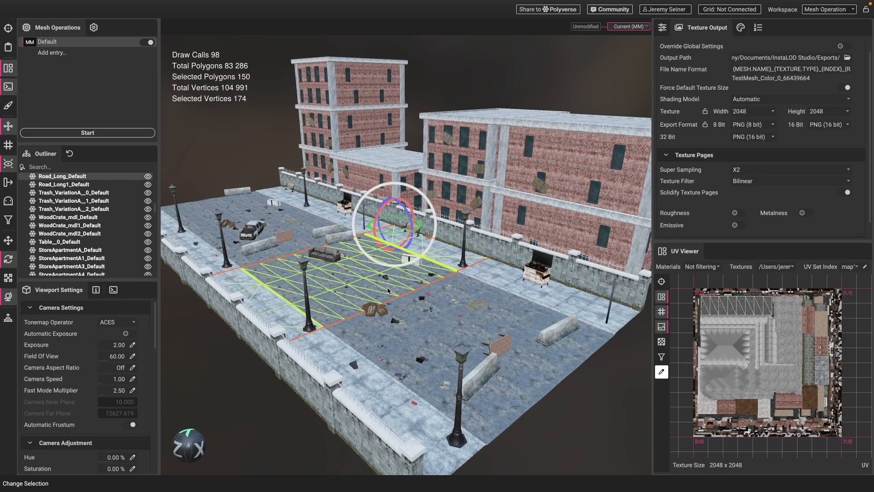
left_click(458, 299)
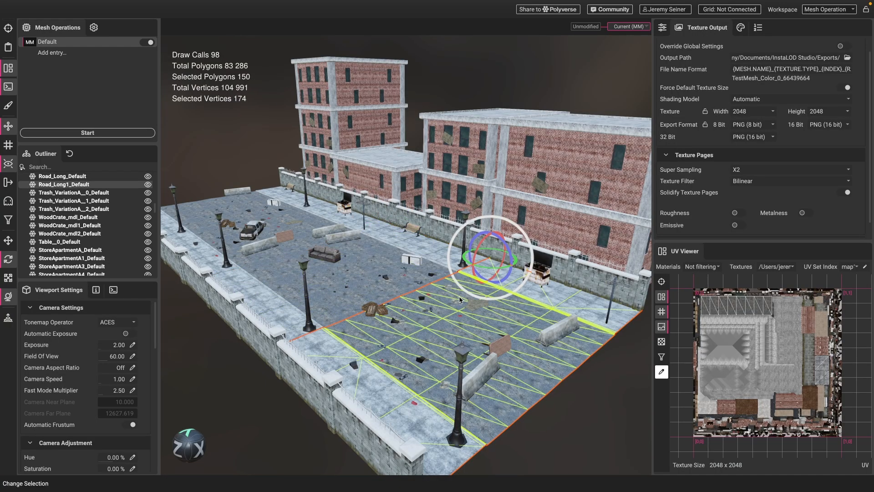
left_click(374, 253)
left_click(300, 218)
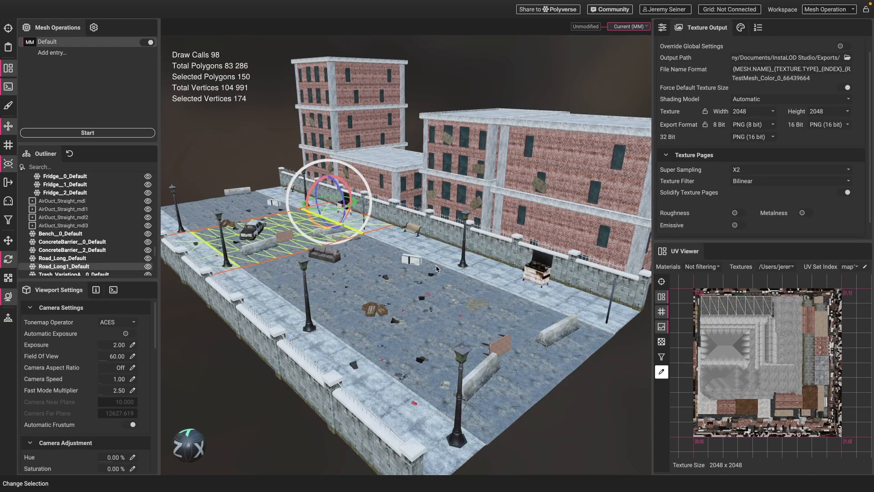
left_click(366, 256)
left_click(431, 320)
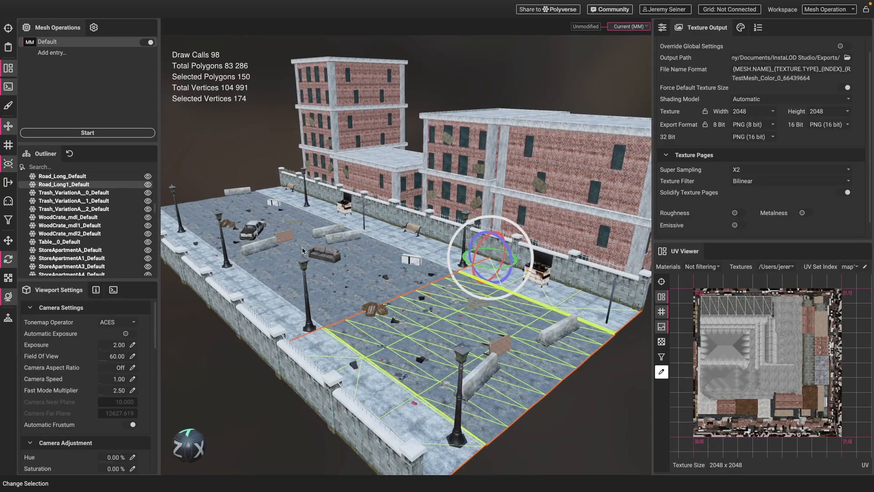
left_click(296, 221)
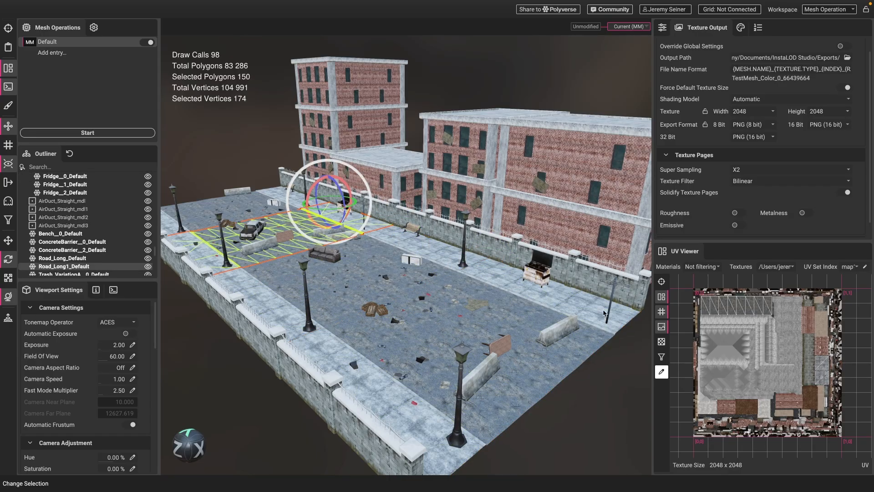
Step: Review the Material Merge settings alongside the UV layout and select the middle road segment
left_click(662, 28)
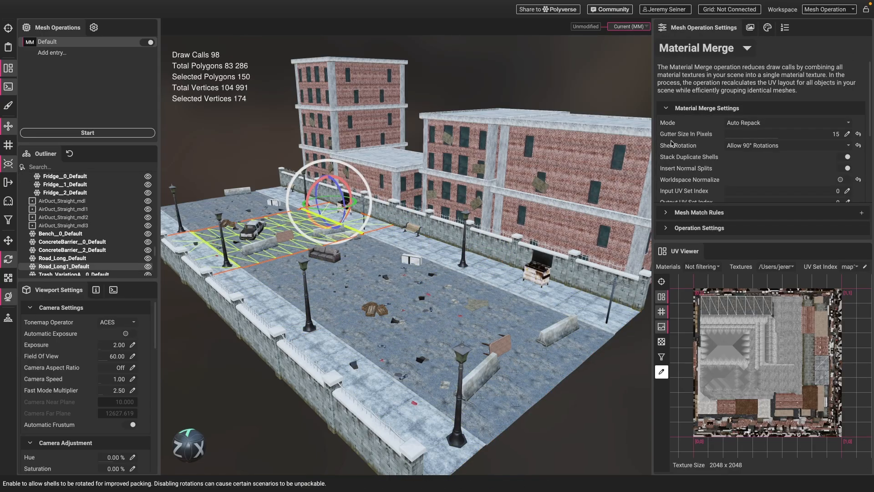
scroll(671, 143, "down", 1)
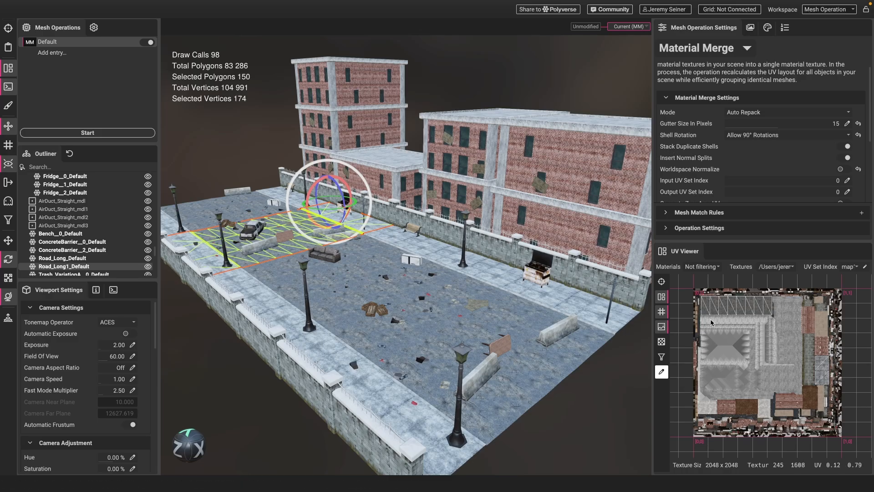
left_click(422, 271)
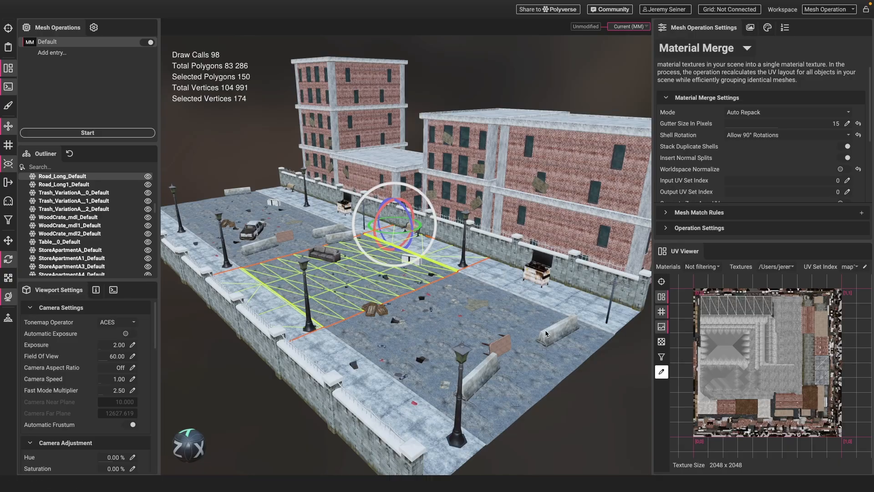
Step: Compare the UV placement of the upper, corner and low sections of the brick buildings within the merged texture
left_click(569, 164)
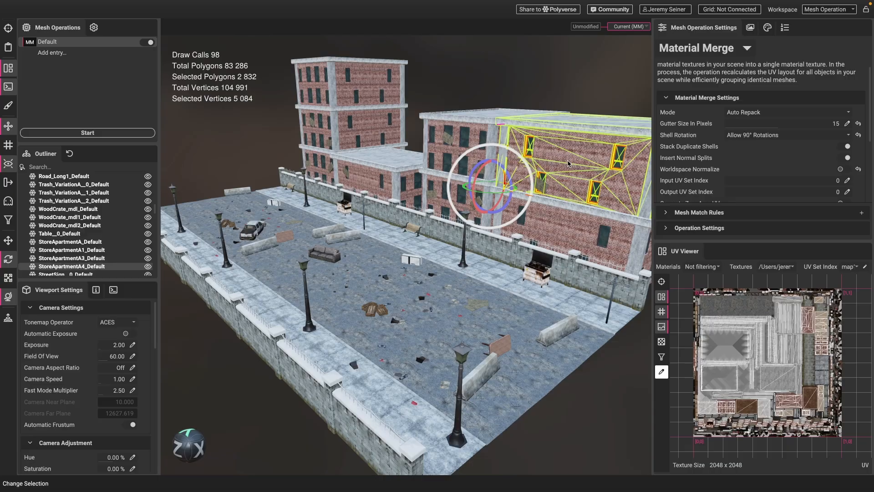
left_click(569, 223)
left_click(468, 154)
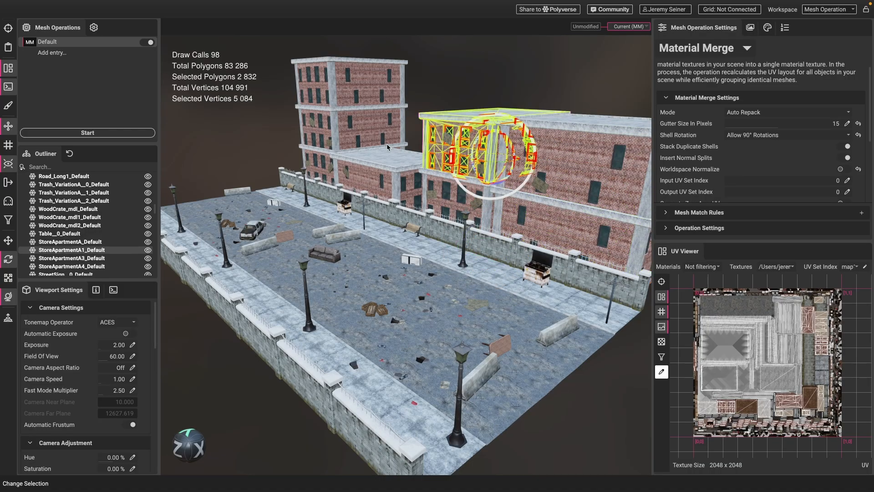
left_click(376, 133)
left_click(372, 188)
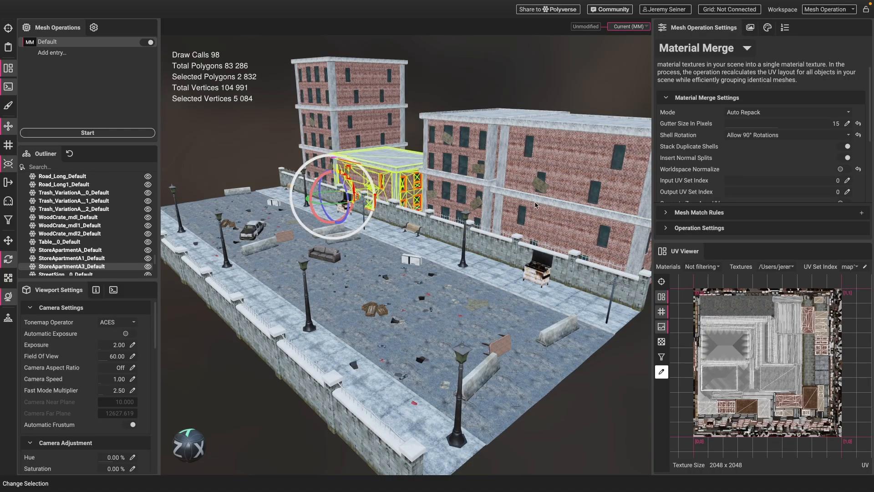
left_click(561, 178)
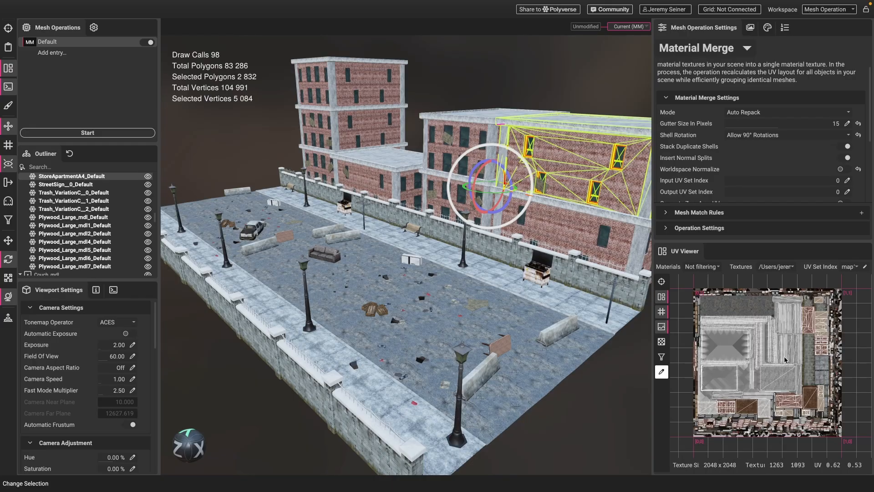
Step: Recheck how the street's road segments are laid out in the merged texture, and clear the selection
left_click(498, 316)
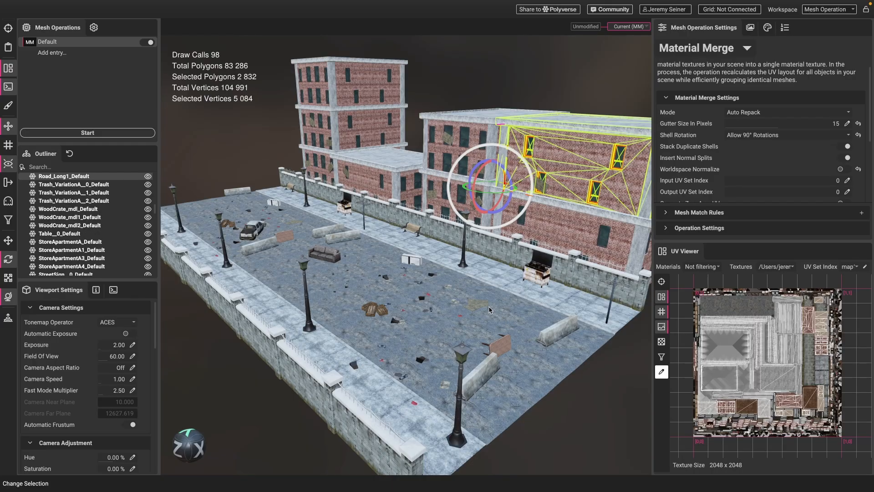
left_click(368, 264)
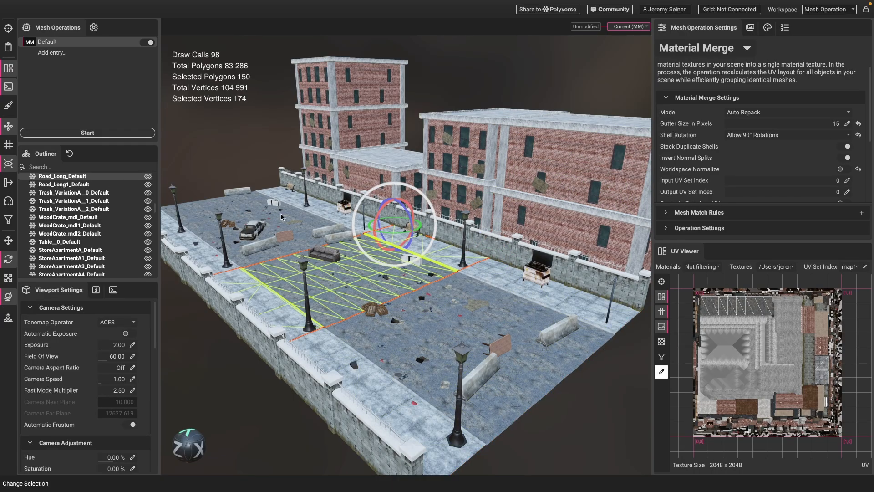
left_click(281, 215)
left_click(247, 206)
left_click(355, 269)
scroll(432, 274, "down", 1)
left_click(442, 103)
Step: Review the whole street scene, its draw call statistics and the separate meshes listed in the outliner
scroll(411, 224, "up", 3)
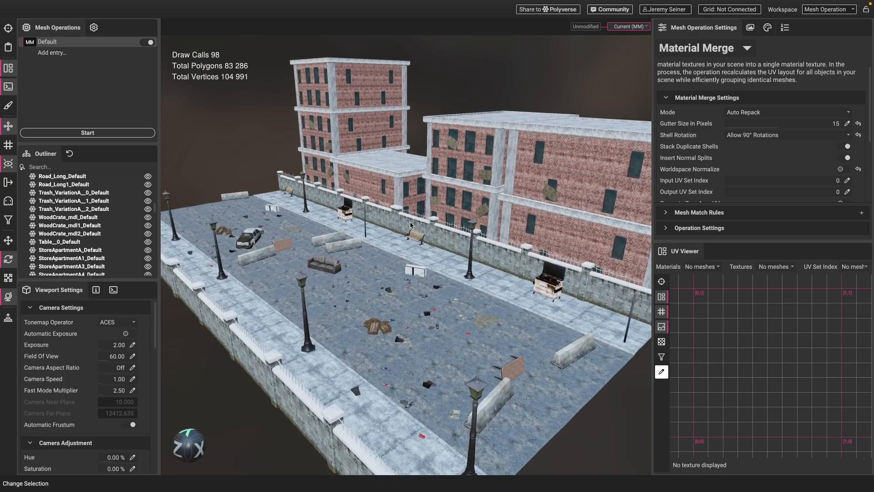
left_click_drag(421, 242, 420, 249)
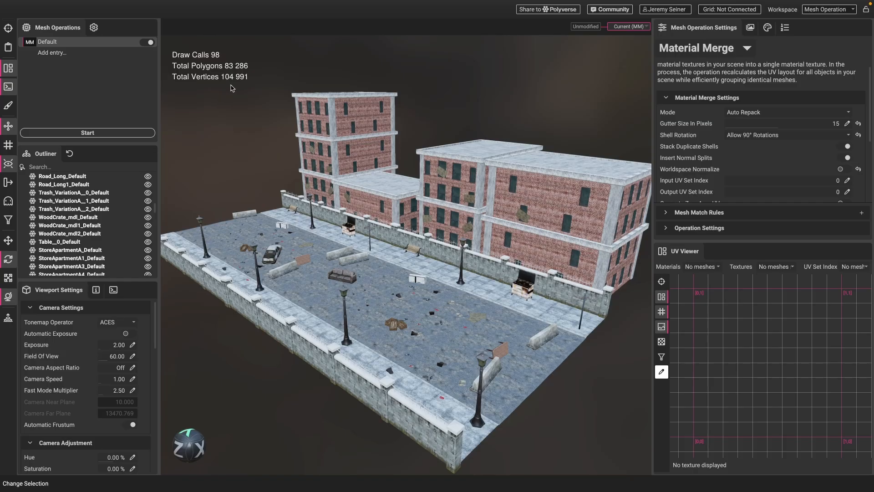
scroll(93, 223, "down", 5)
scroll(93, 223, "up", 10)
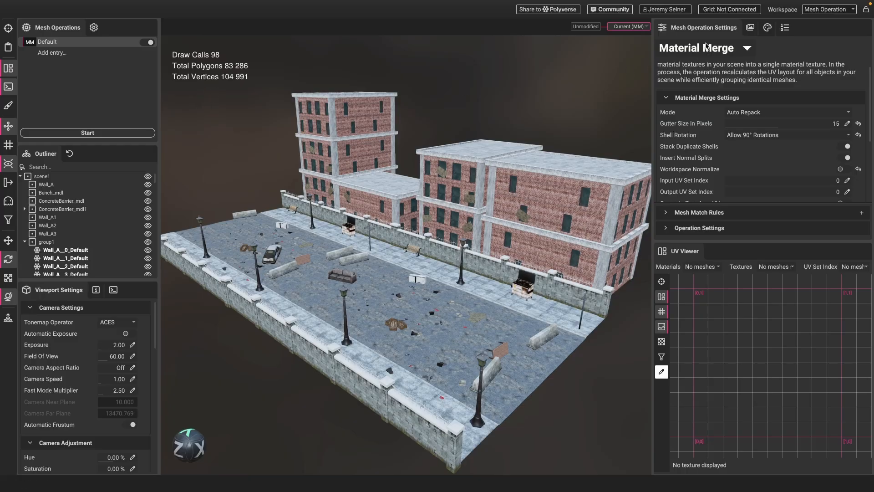
Step: Run a Mesh Toolkit operation with Combine enabled, using the processed mesh data
left_click(706, 49)
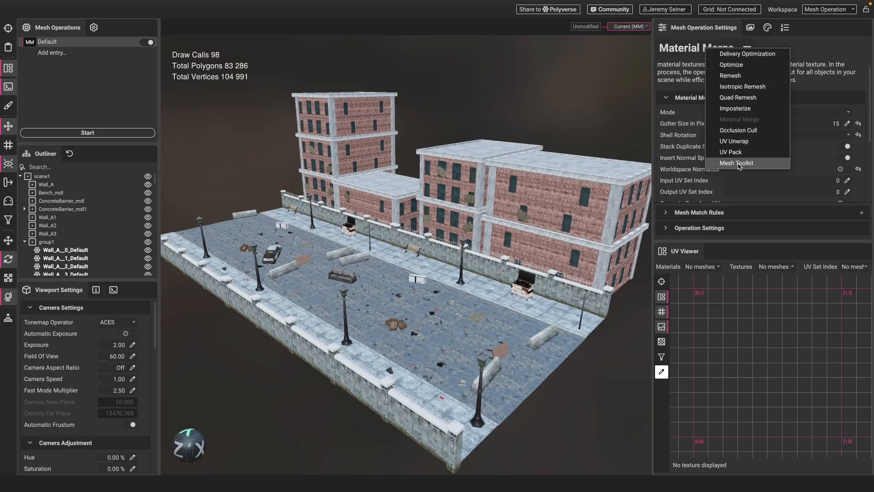
left_click(737, 163)
scroll(739, 166, "down", 5)
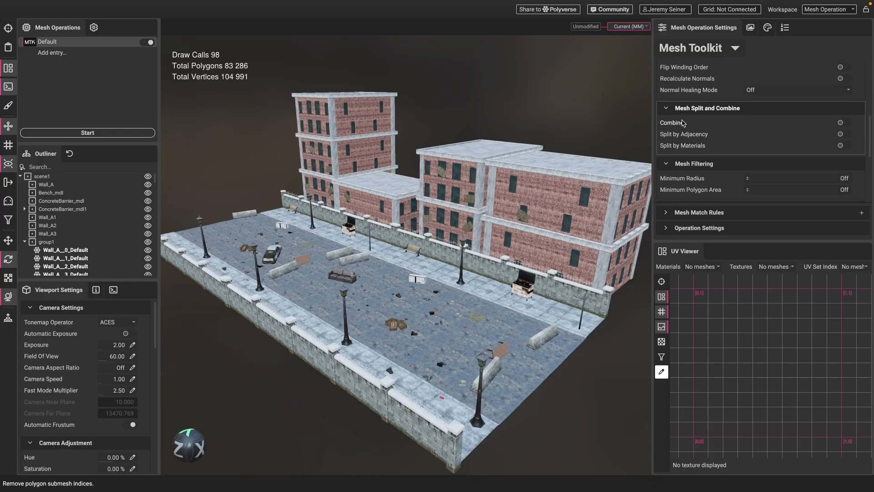
left_click(840, 122)
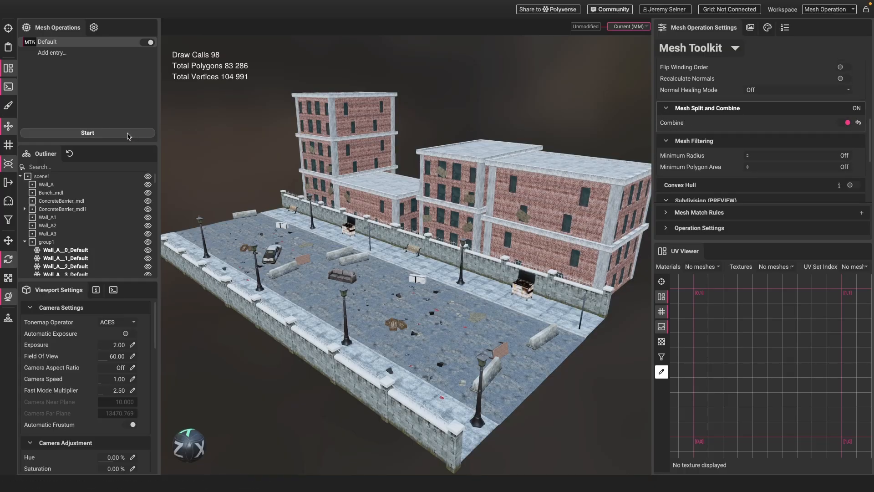
left_click(130, 133)
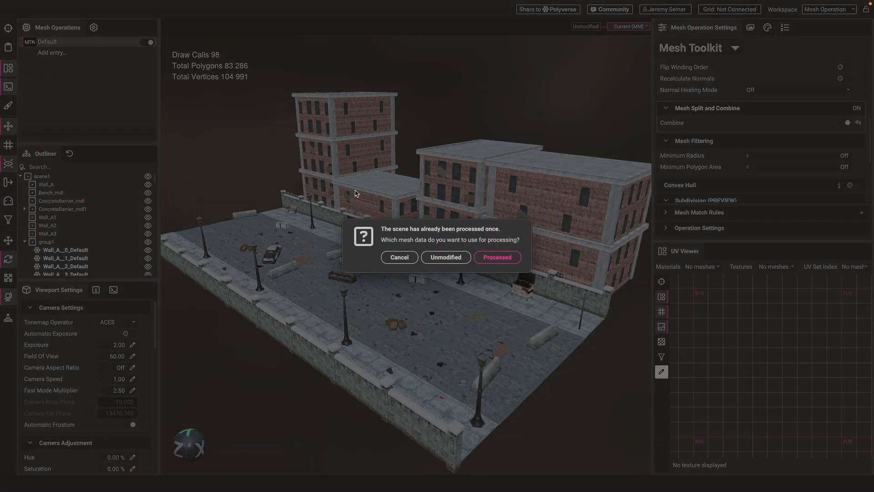
left_click(494, 262)
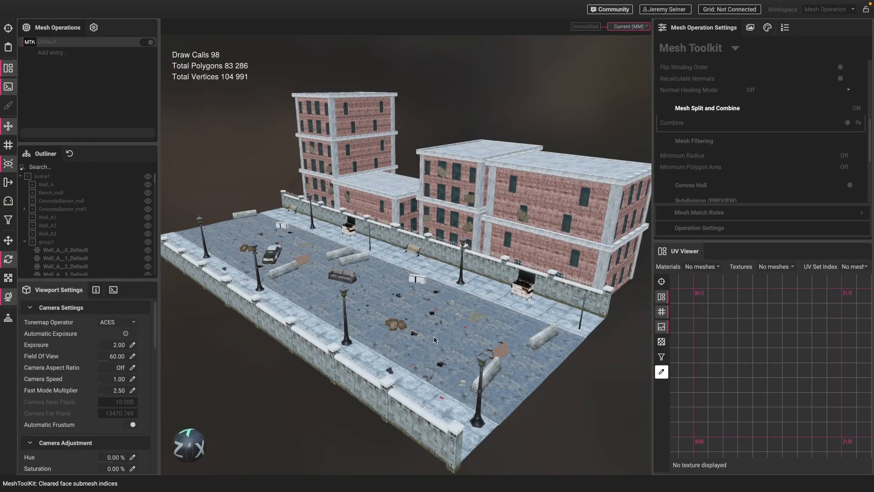
Step: Examine the combined mesh's UV layout and filter the Material Editor to its assigned material, and clear the selection
left_click(388, 255)
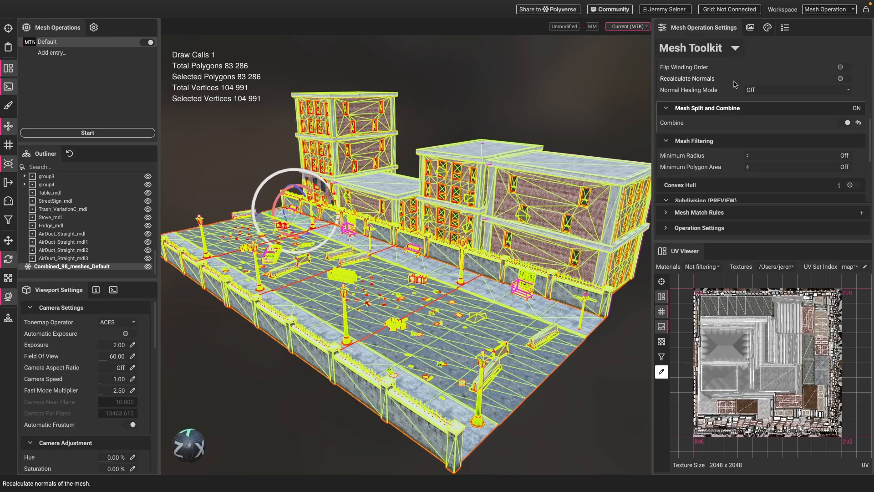
left_click(768, 28)
left_click(663, 101)
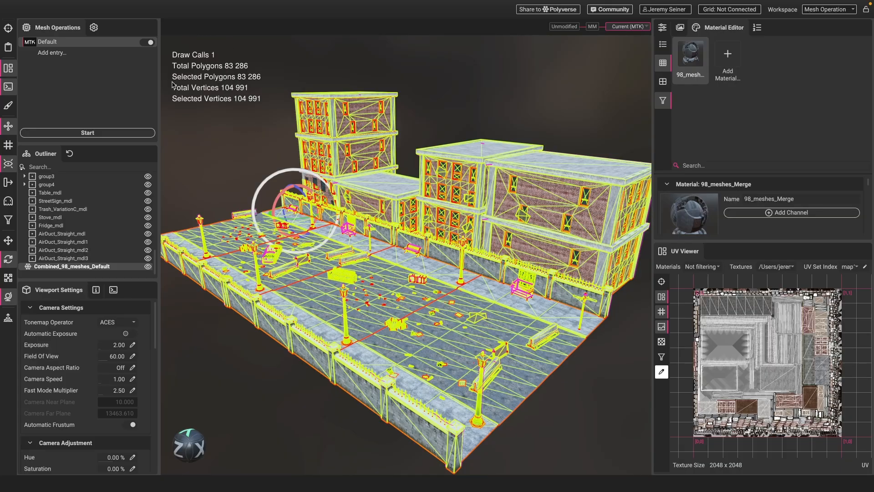
left_click(220, 139)
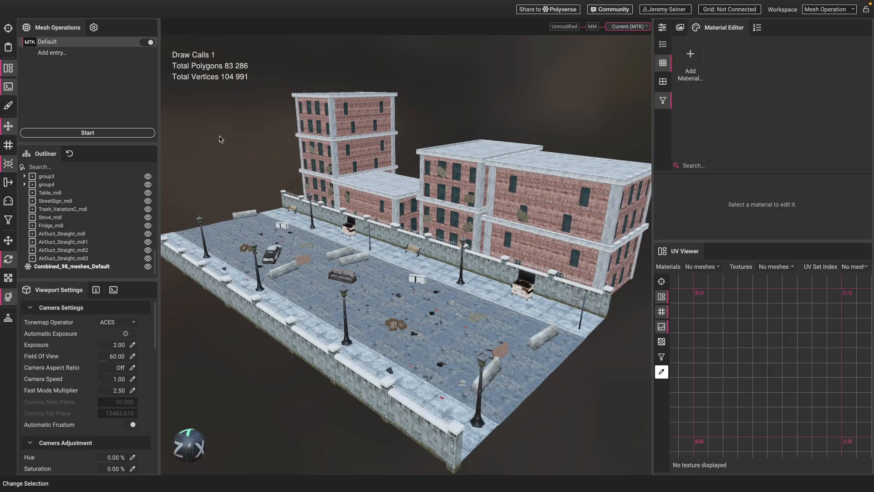